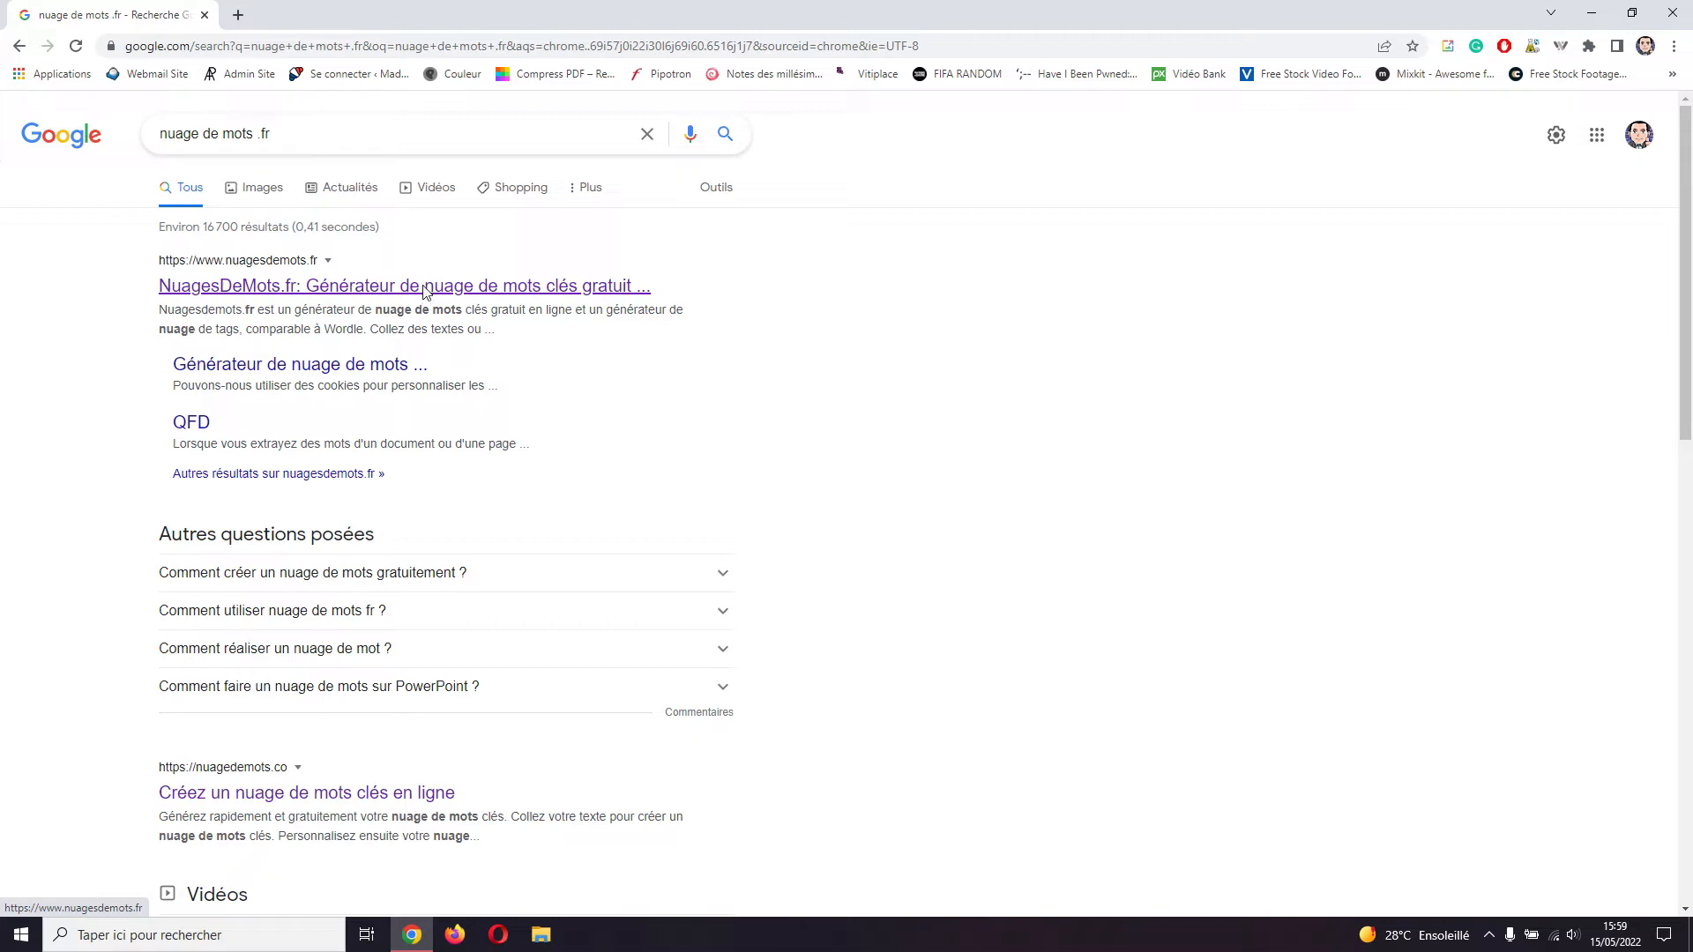
# Open the NuagesDeMots.fr generator from the search results and bring up its word list for editing
pyautogui.click(423, 287)
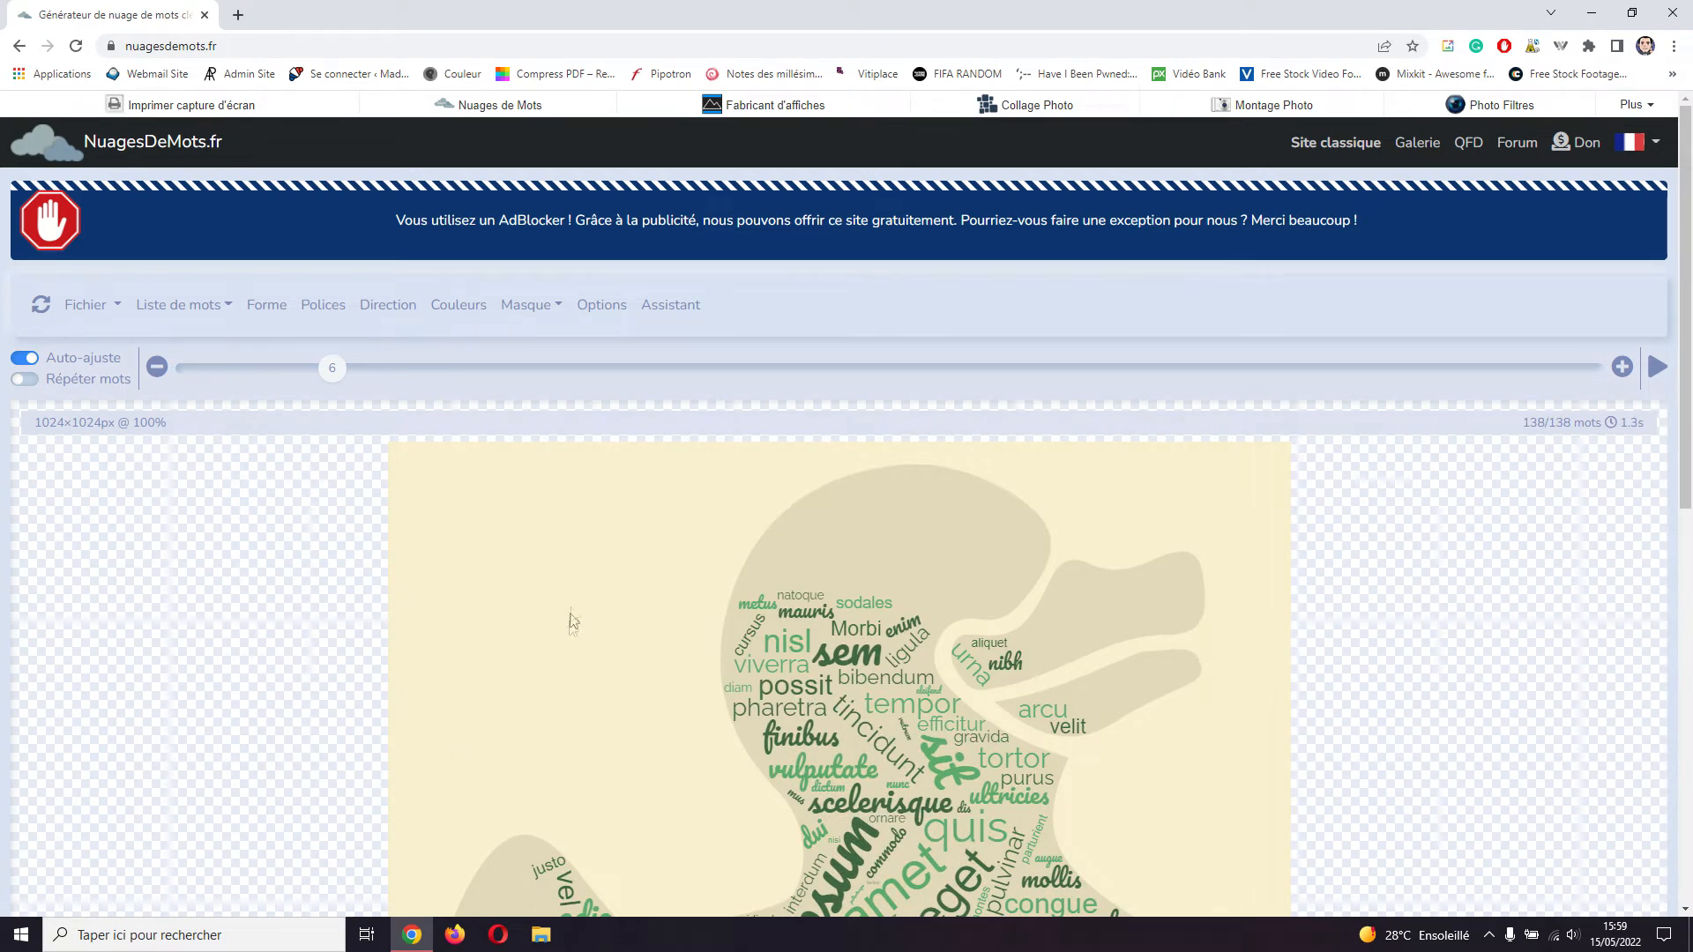
pyautogui.click(214, 307)
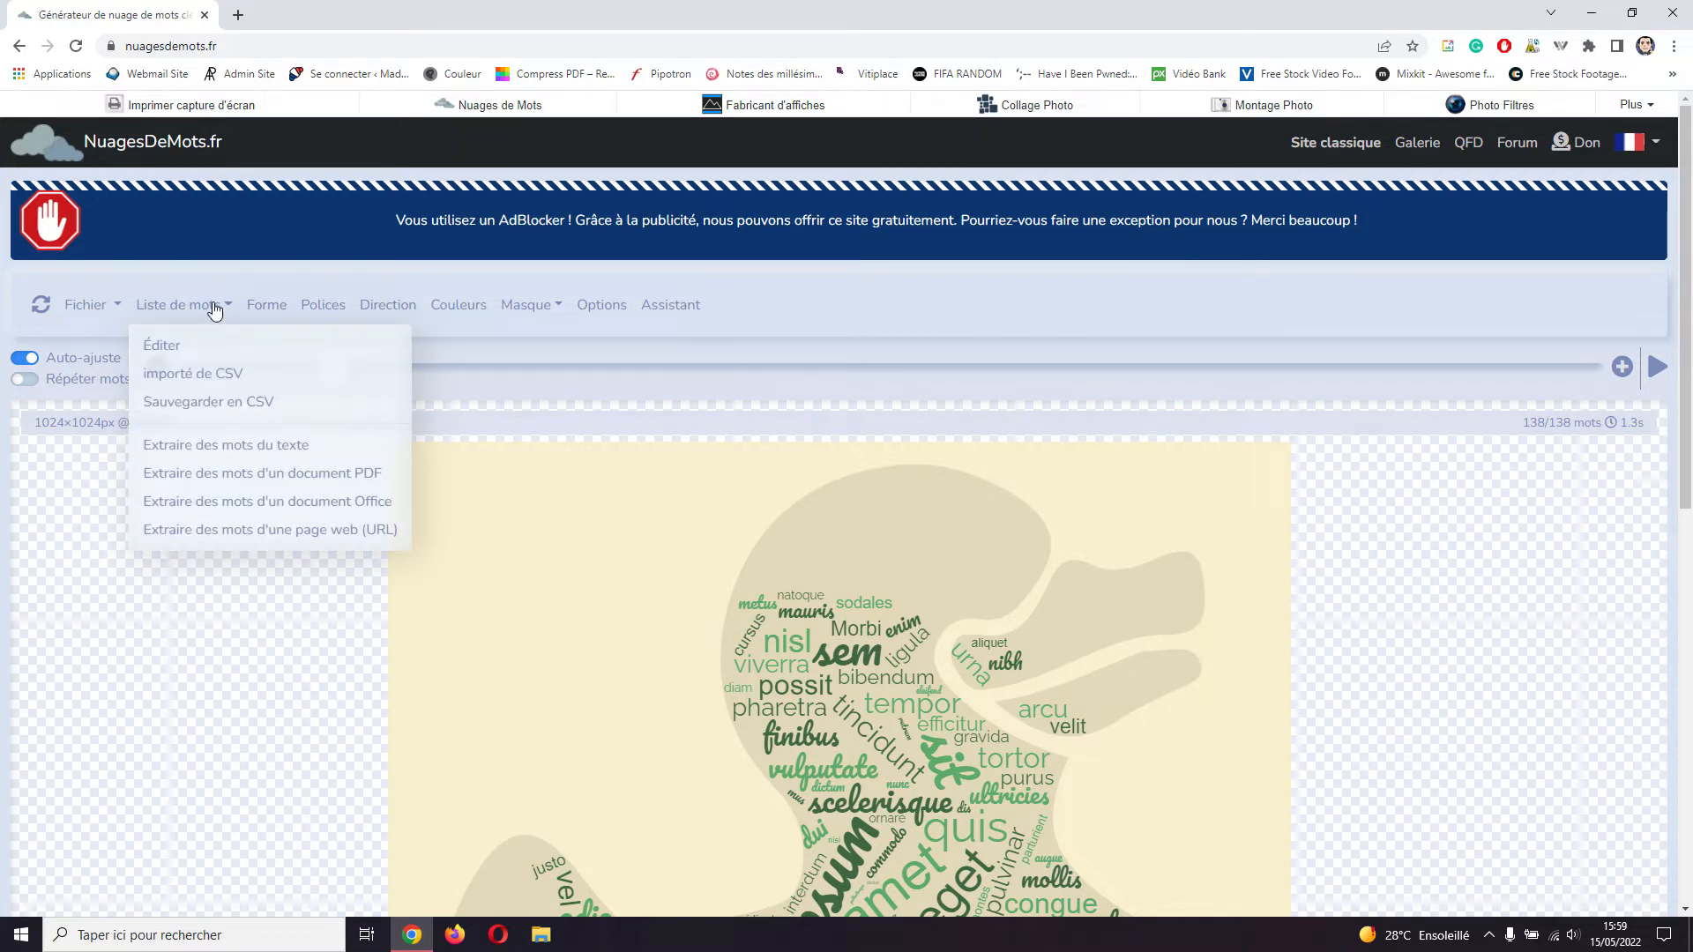
pyautogui.click(201, 359)
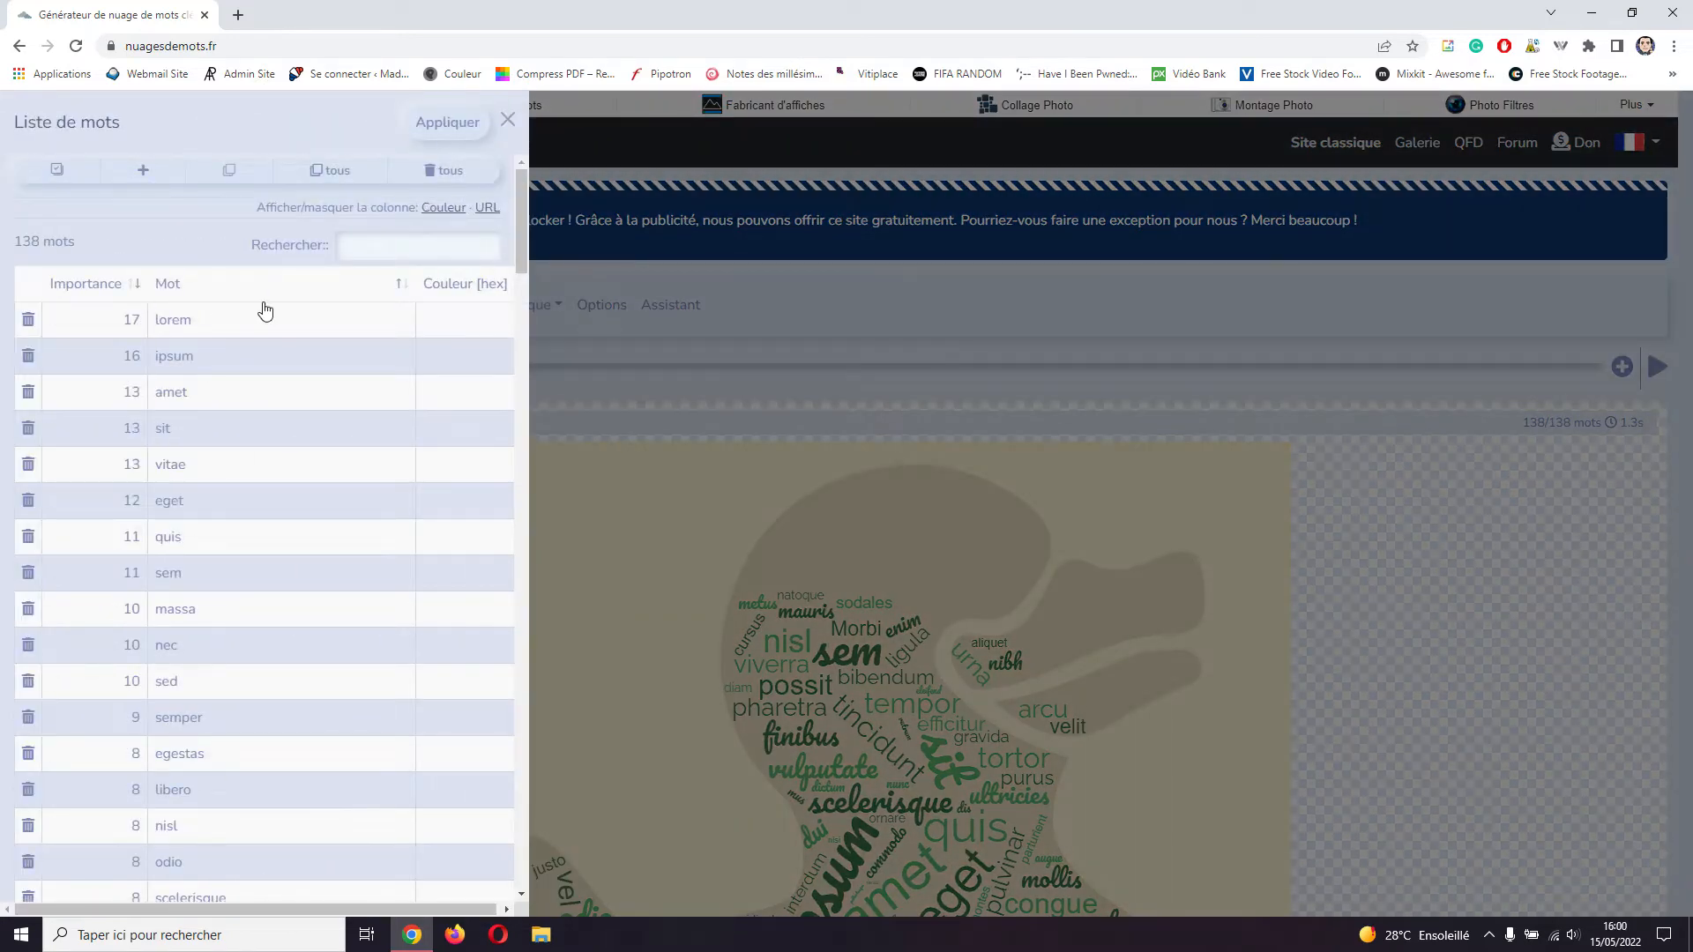
pyautogui.scroll(-3, 260, 309)
pyautogui.scroll(-20, 254, 310)
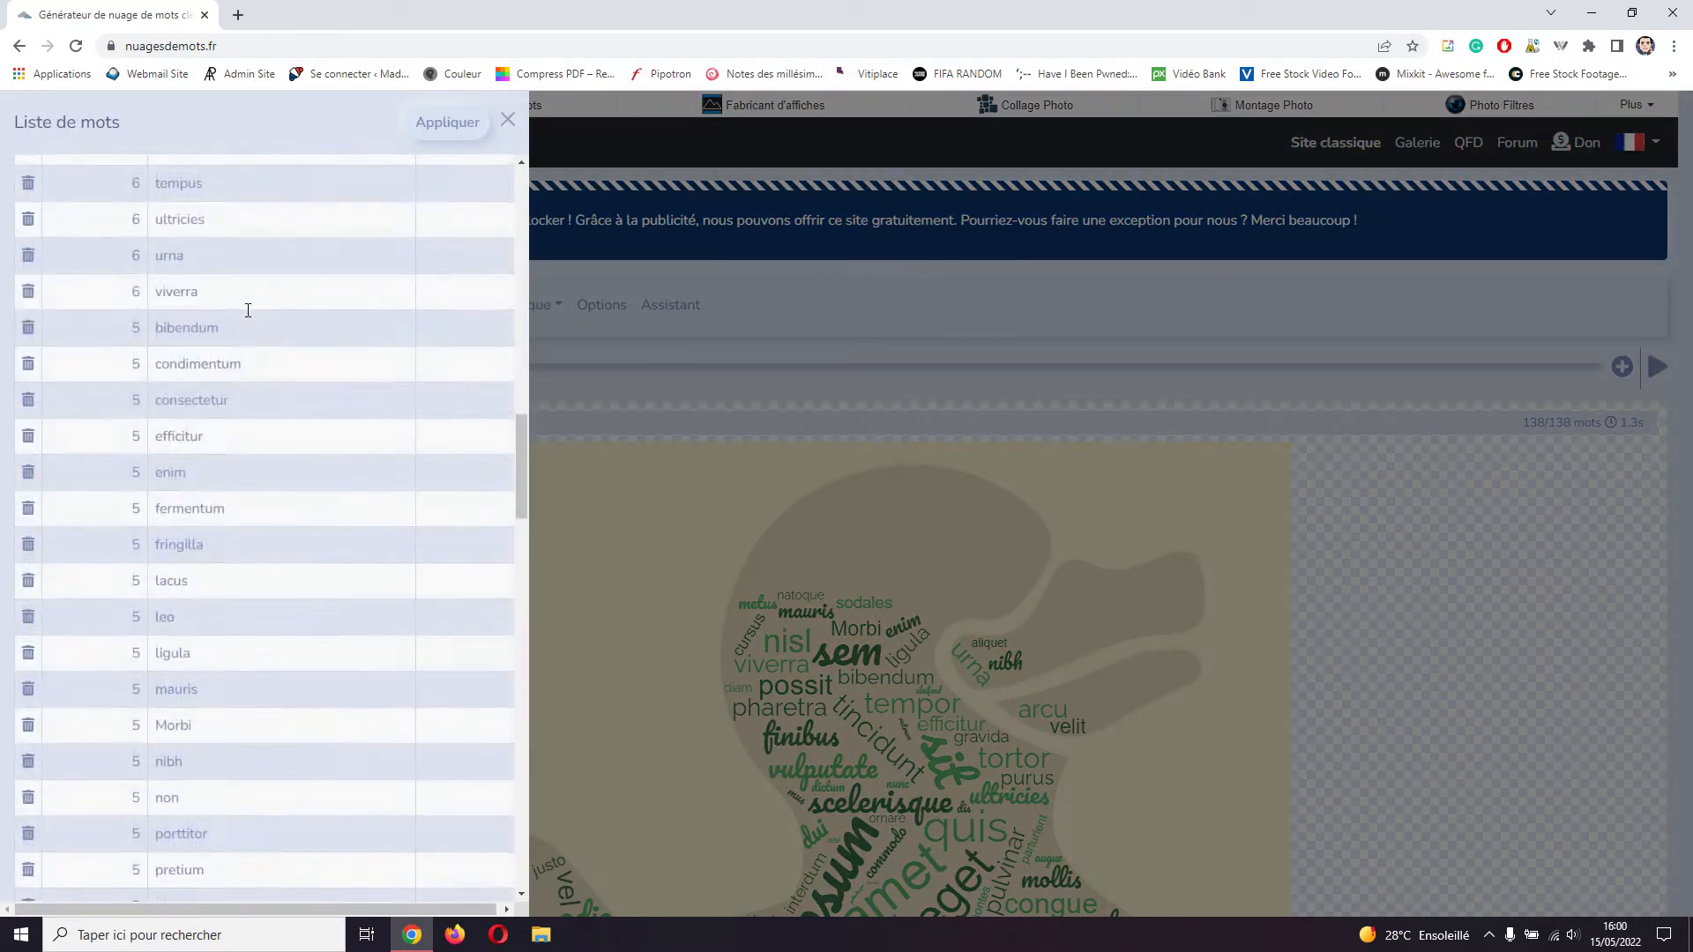
pyautogui.scroll(20, 248, 310)
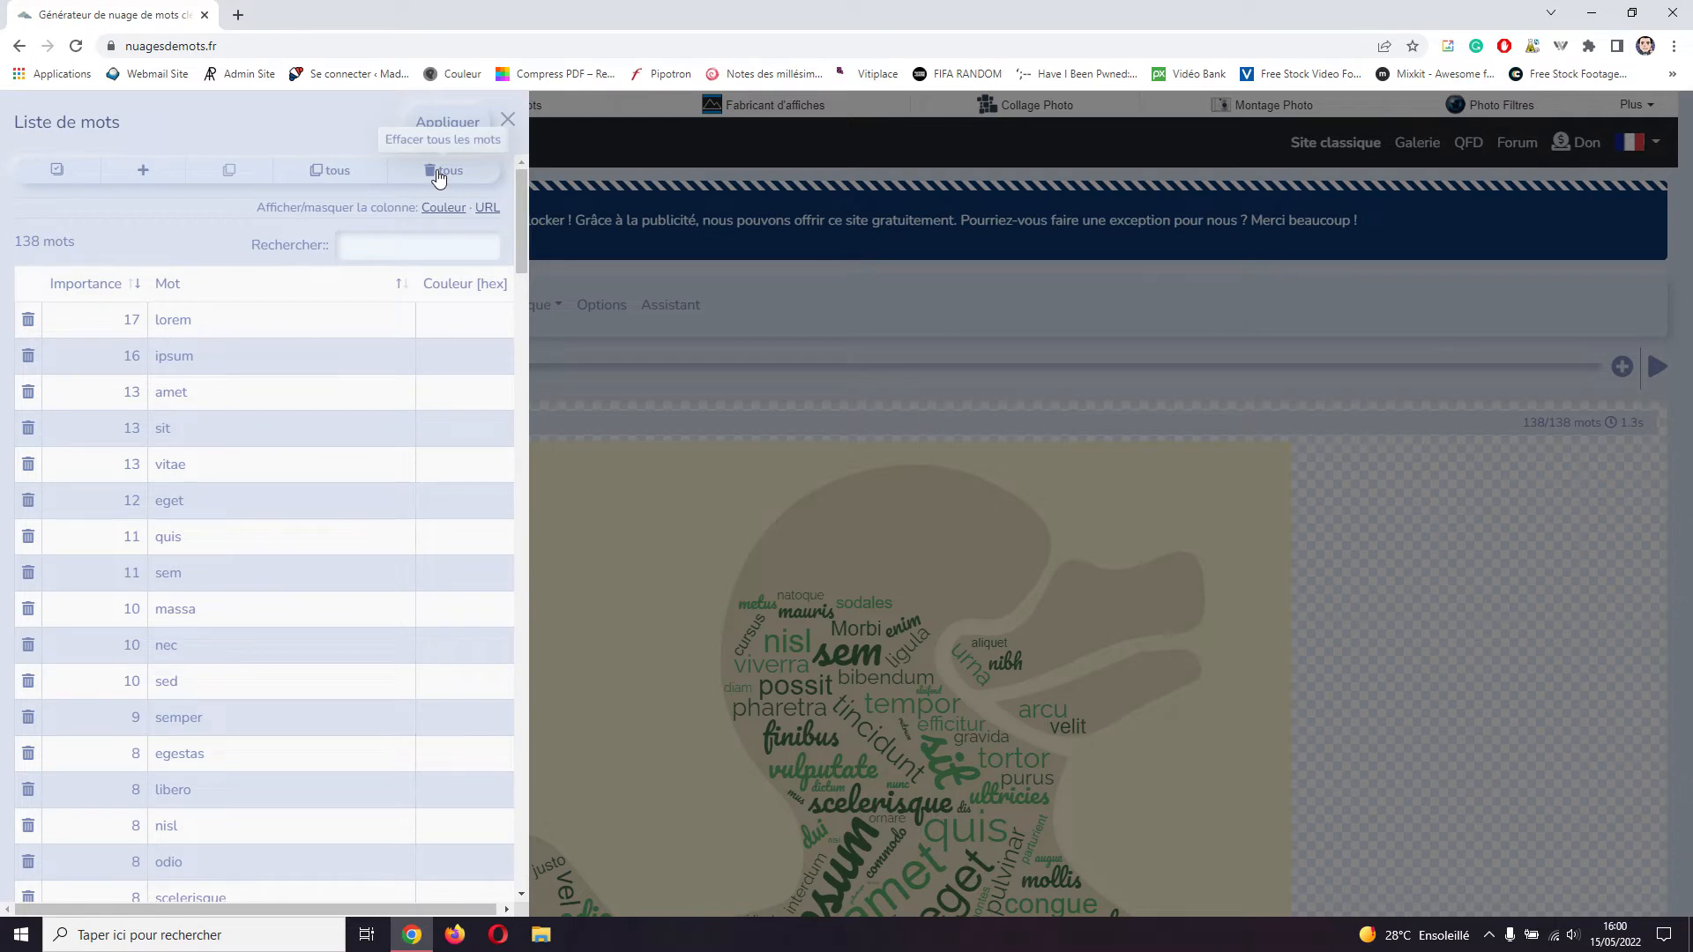
# Delete the first four sample words individually and clear all remaining words from the list
pyautogui.click(29, 321)
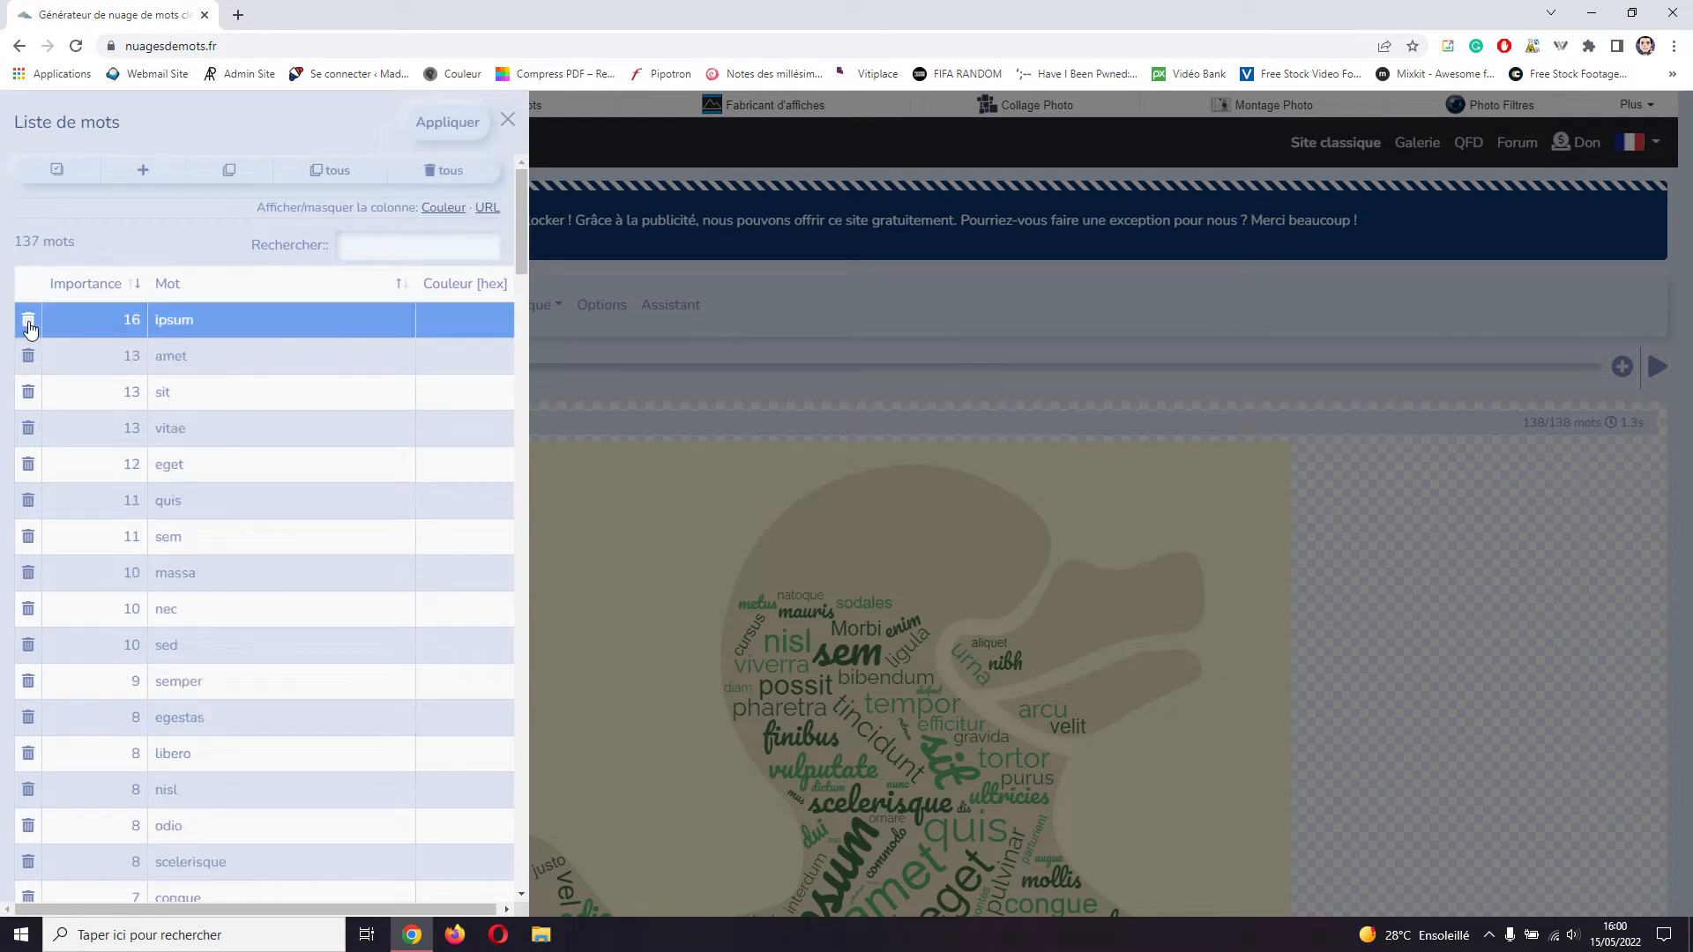
pyautogui.click(28, 320)
pyautogui.click(29, 321)
pyautogui.click(29, 320)
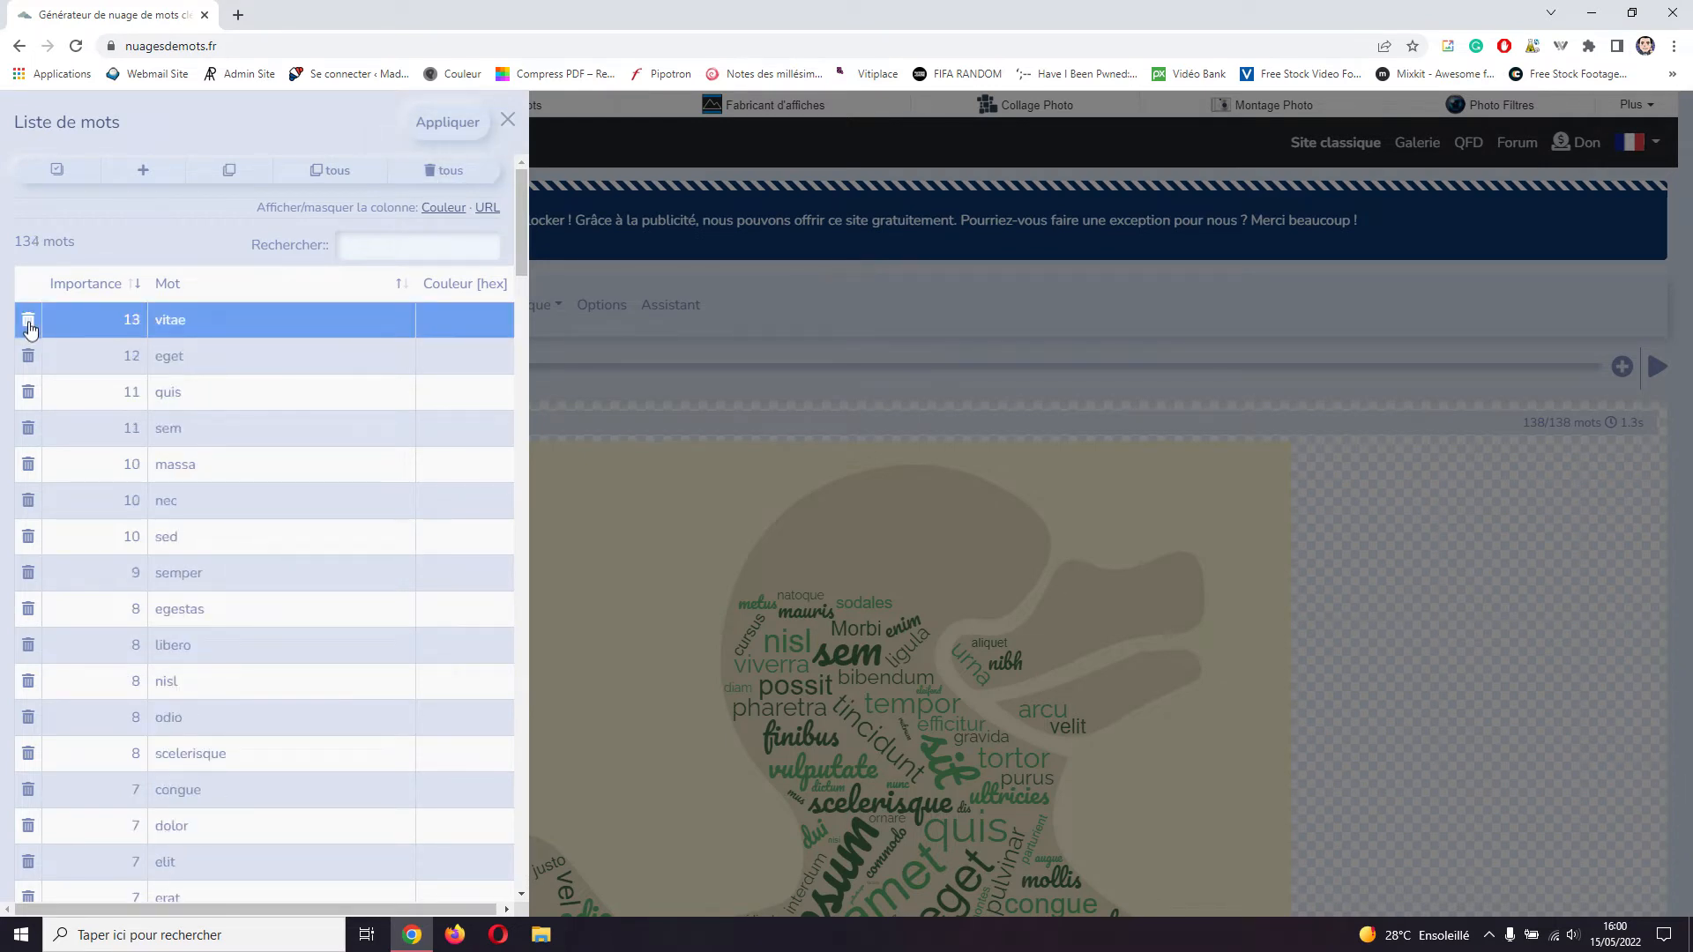
pyautogui.click(449, 175)
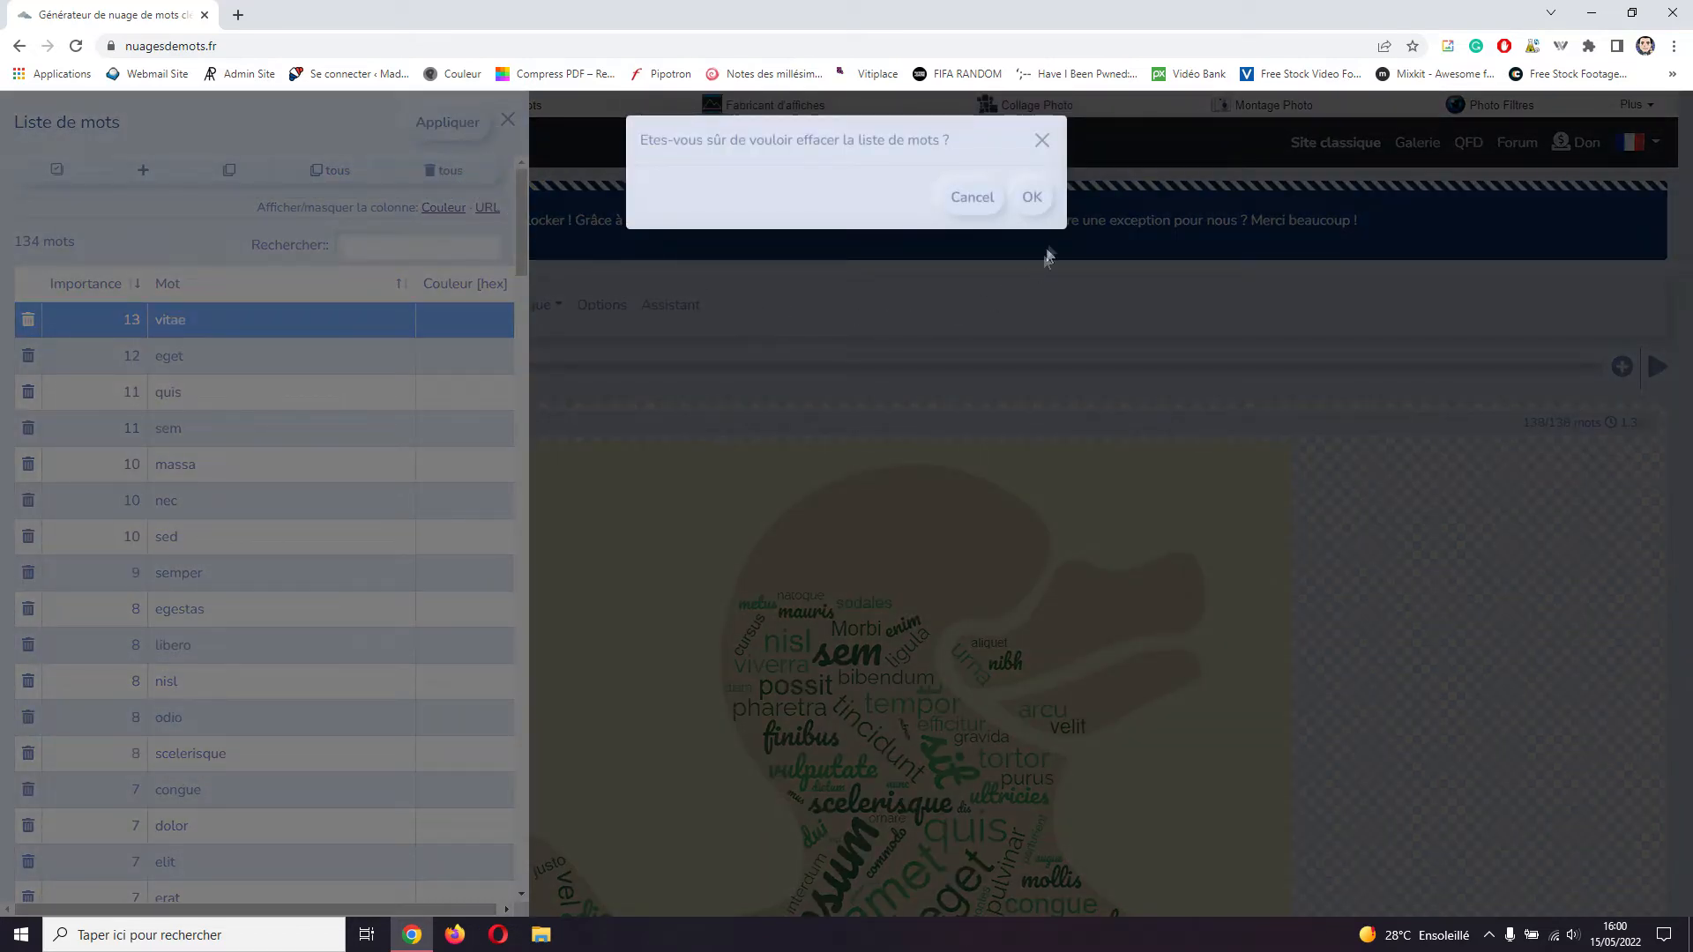
pyautogui.click(1034, 197)
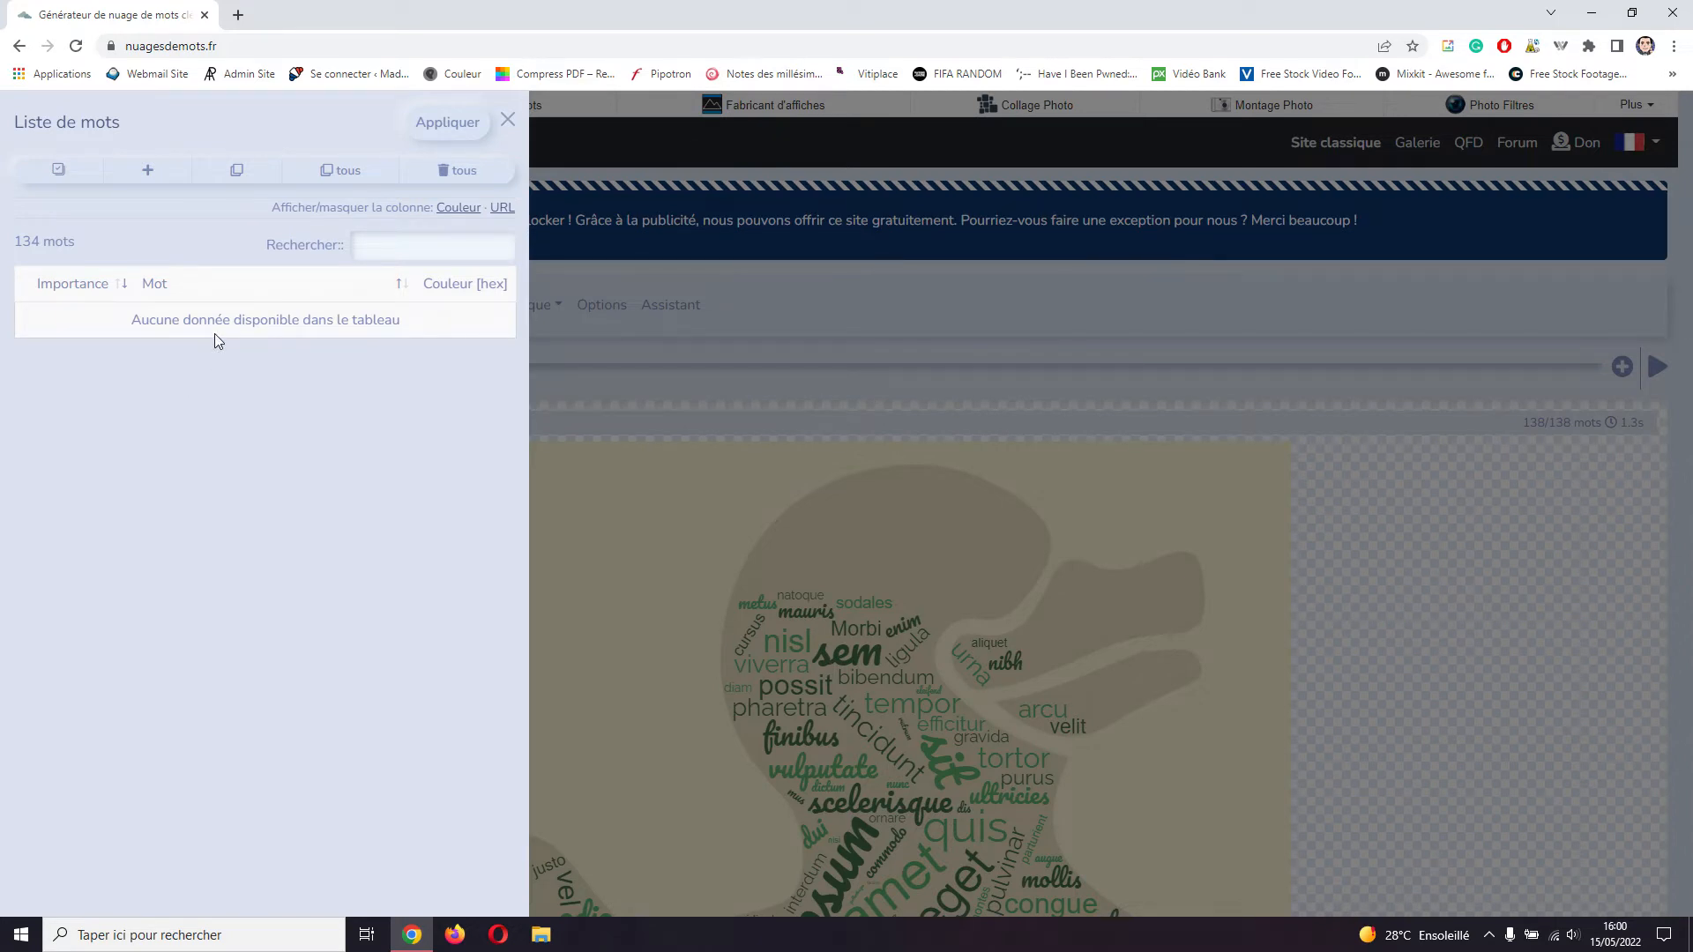
# Add the words "Se0x94" and "Vidéo" to the empty word list
pyautogui.click(148, 170)
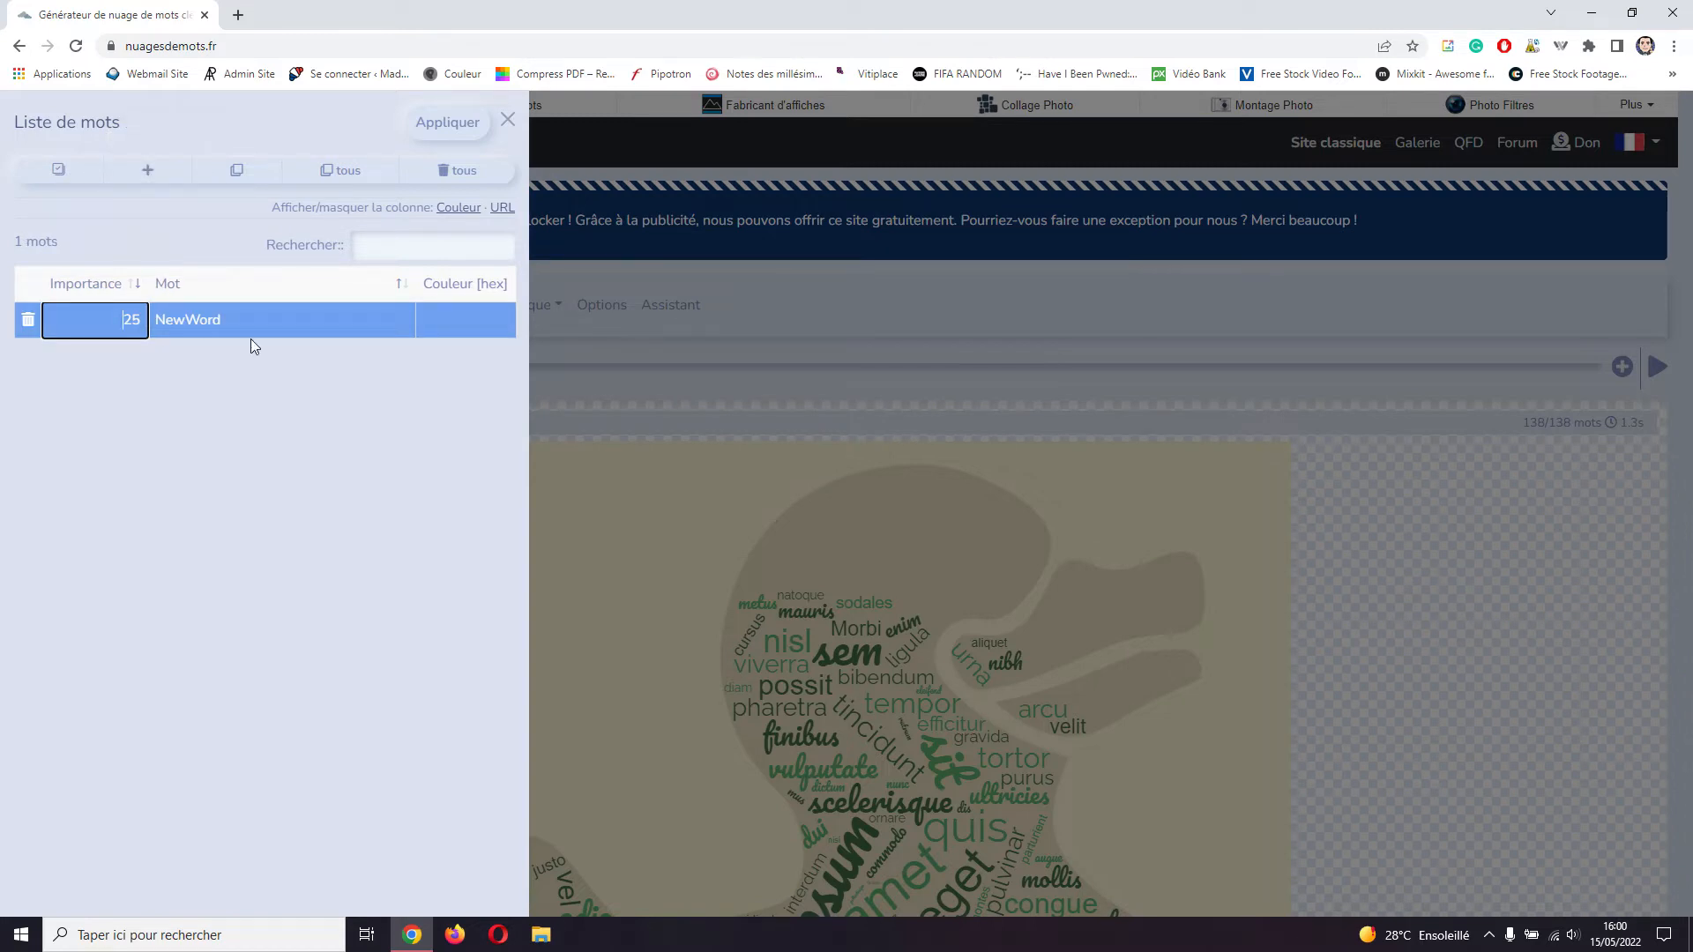
pyautogui.click(254, 327)
pyautogui.moveTo(254, 326); pyautogui.dragTo(85, 333)
pyautogui.write('Se0x94')
pyautogui.click(147, 170)
pyautogui.press('Tab')
pyautogui.write('Vi')
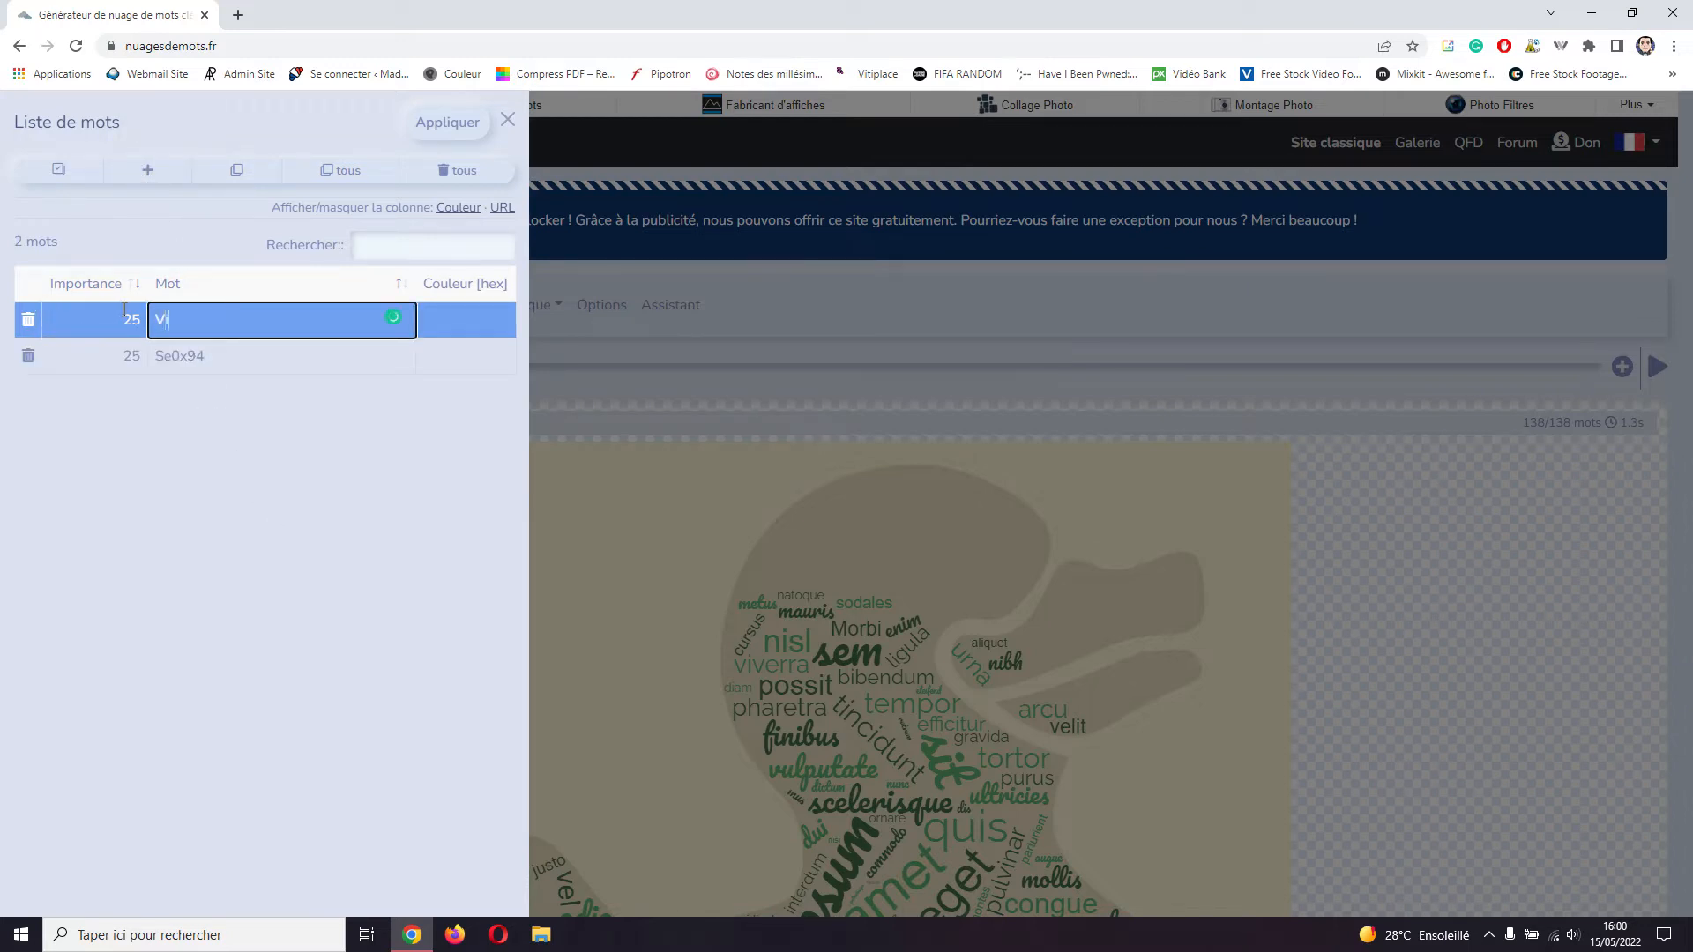
# Add the words "Youtube" and "Tuto" to the word list
pyautogui.click(147, 169)
pyautogui.click(190, 333)
pyautogui.hotkey('ctrl', 'a')
pyautogui.write('Youtube')
pyautogui.click(147, 169)
pyautogui.click(62, 326)
pyautogui.write('Tu')
# Add the words "Facile" and "Like" to the word list
pyautogui.click(147, 169)
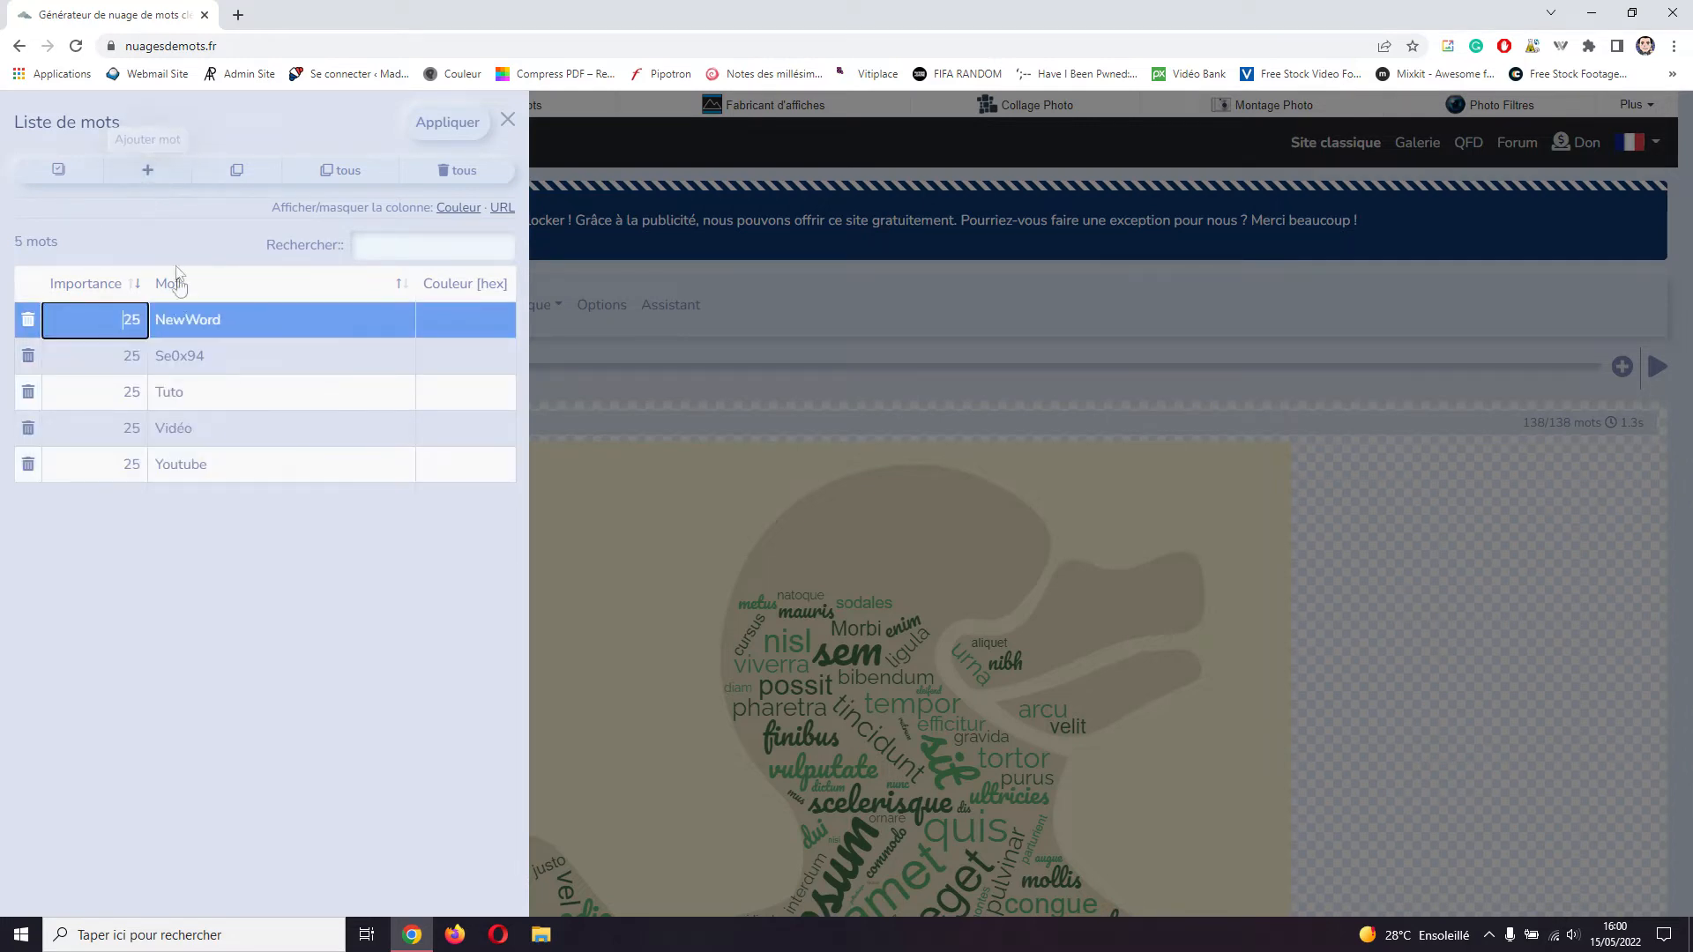
pyautogui.click(53, 328)
pyautogui.write('Facile')
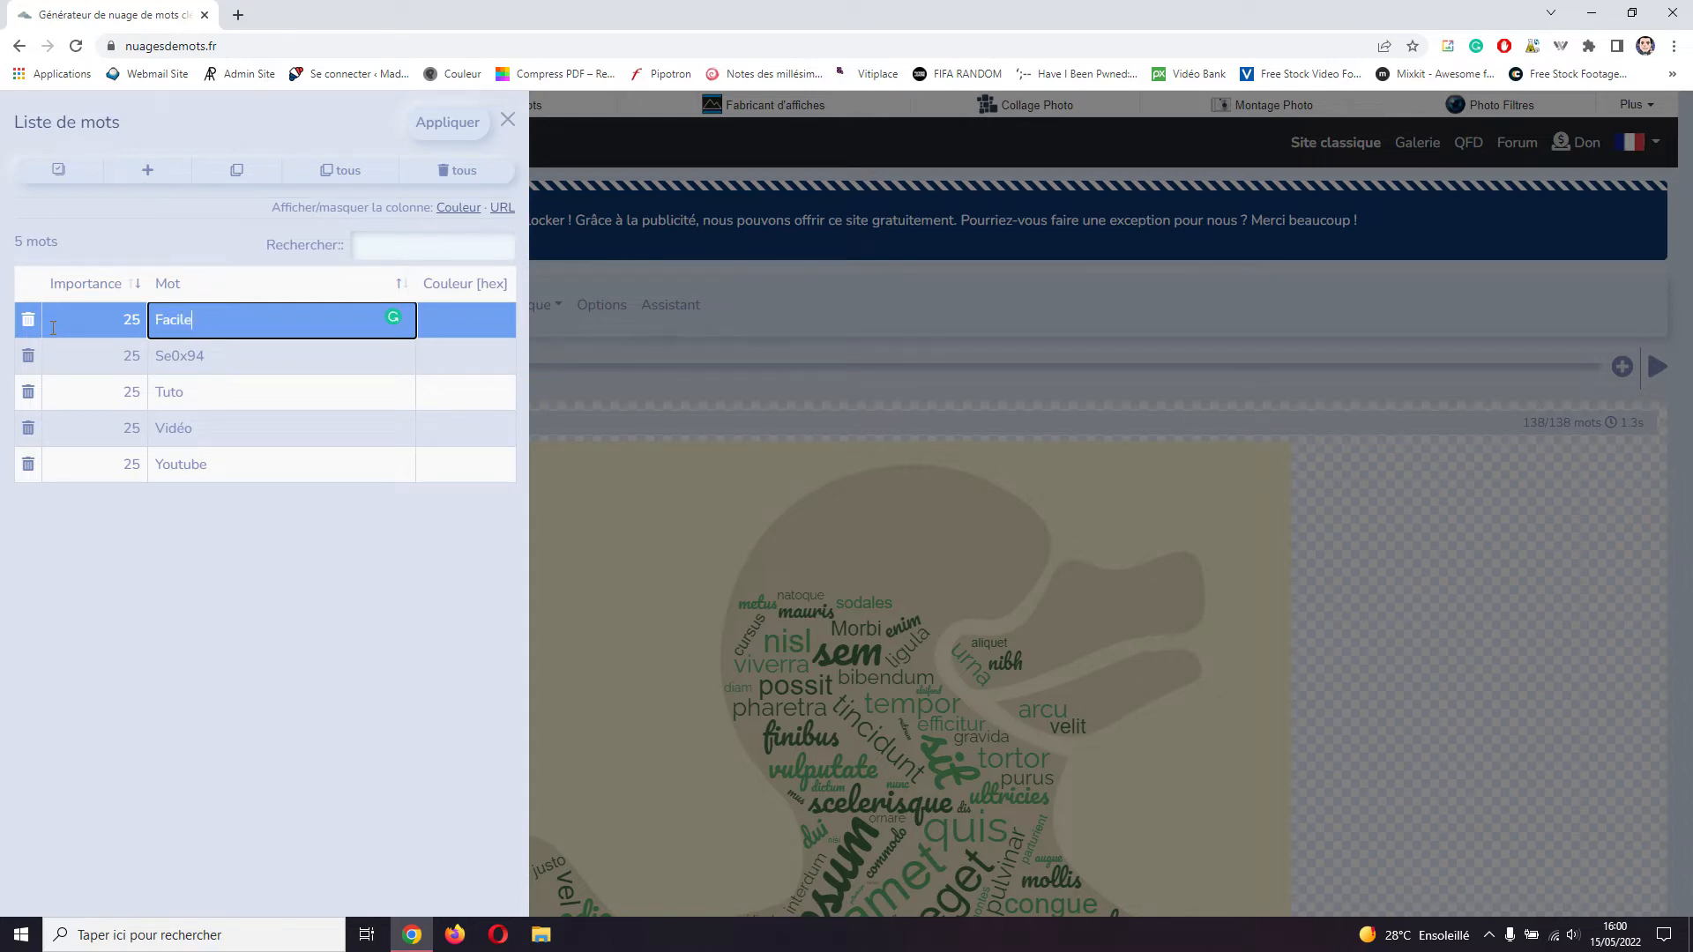
pyautogui.click(148, 169)
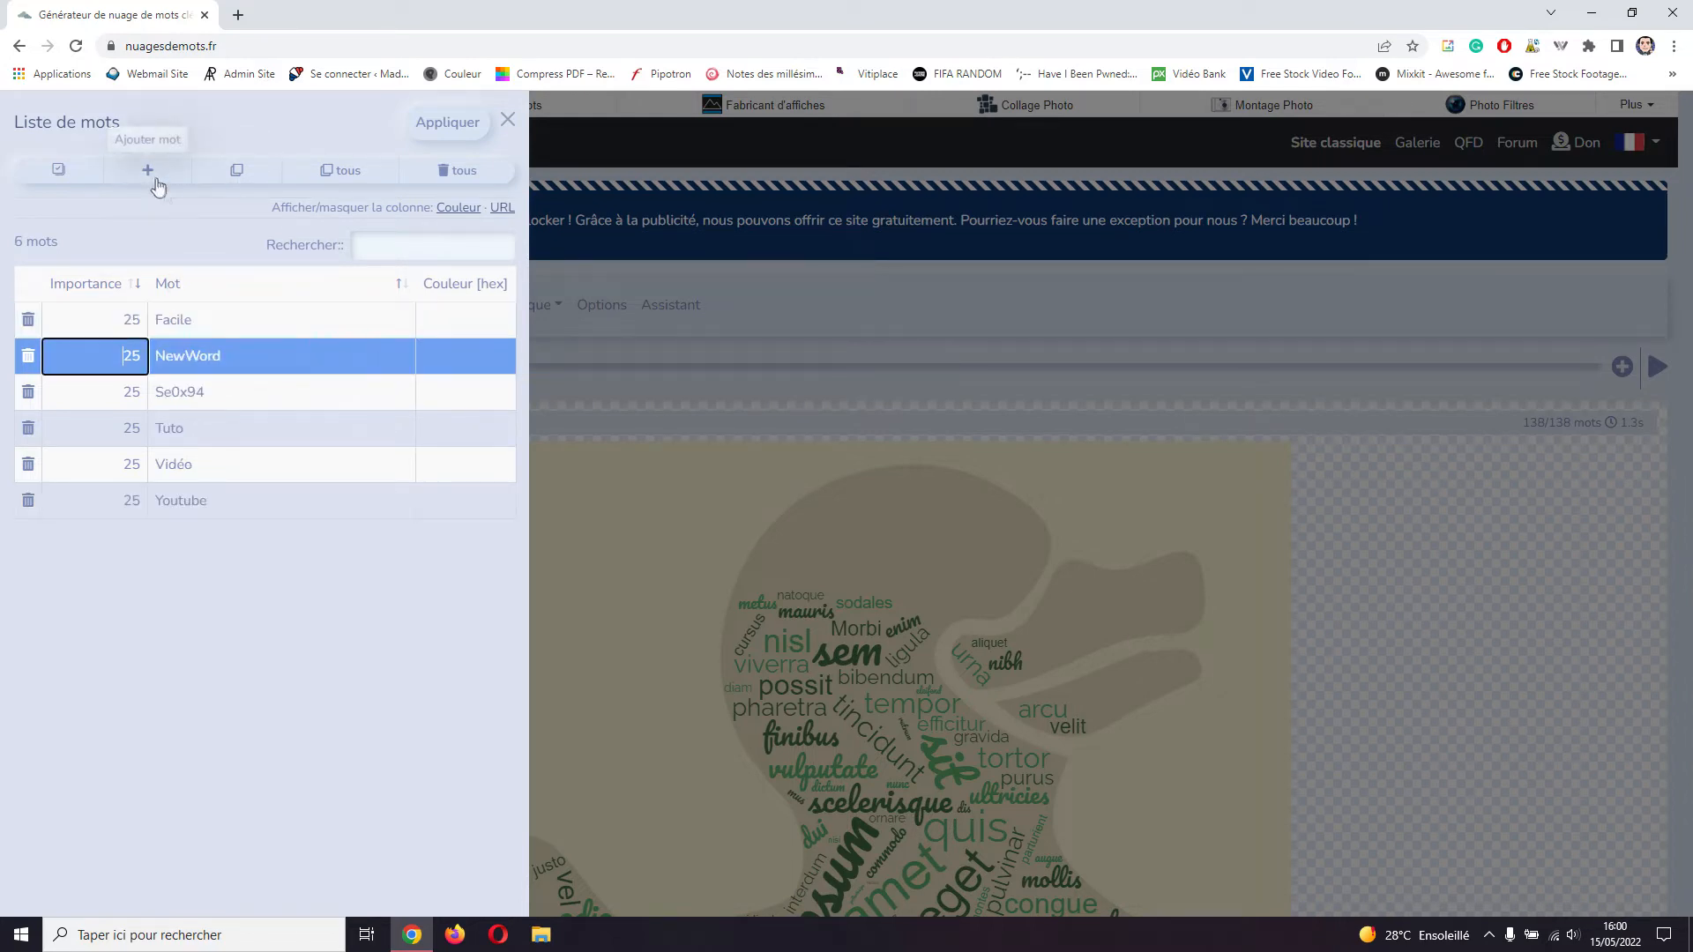
pyautogui.click(135, 365)
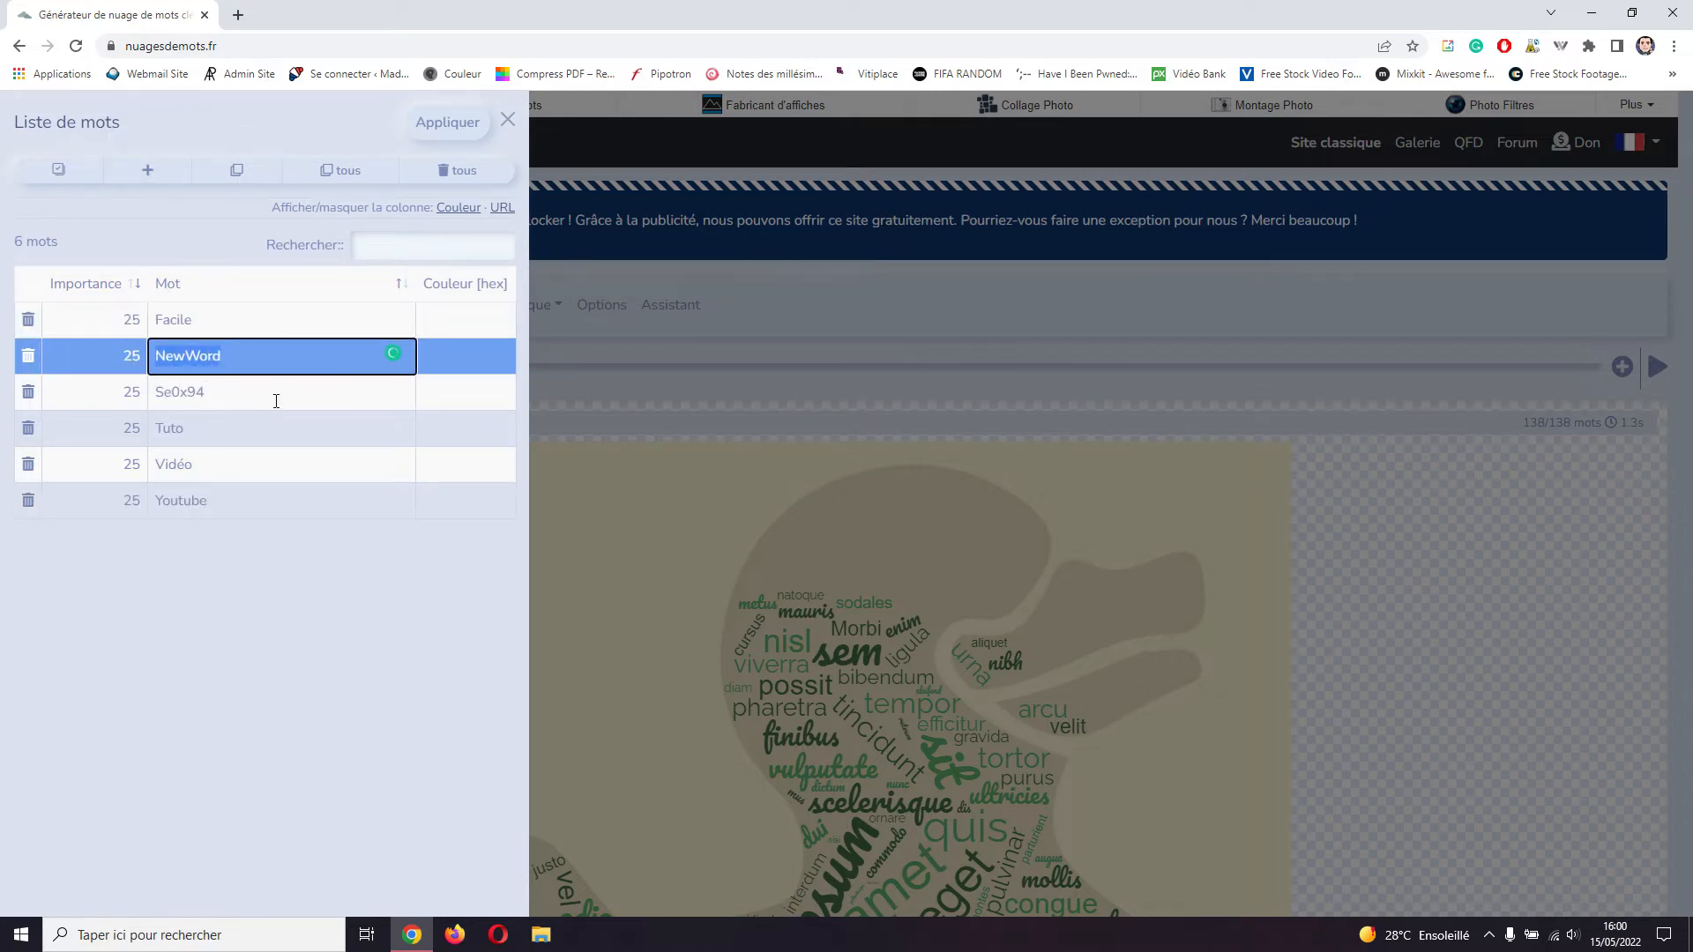
pyautogui.write('Like')
# Add the words "Commentaire" and "Abonnement" to the word list
pyautogui.click(151, 174)
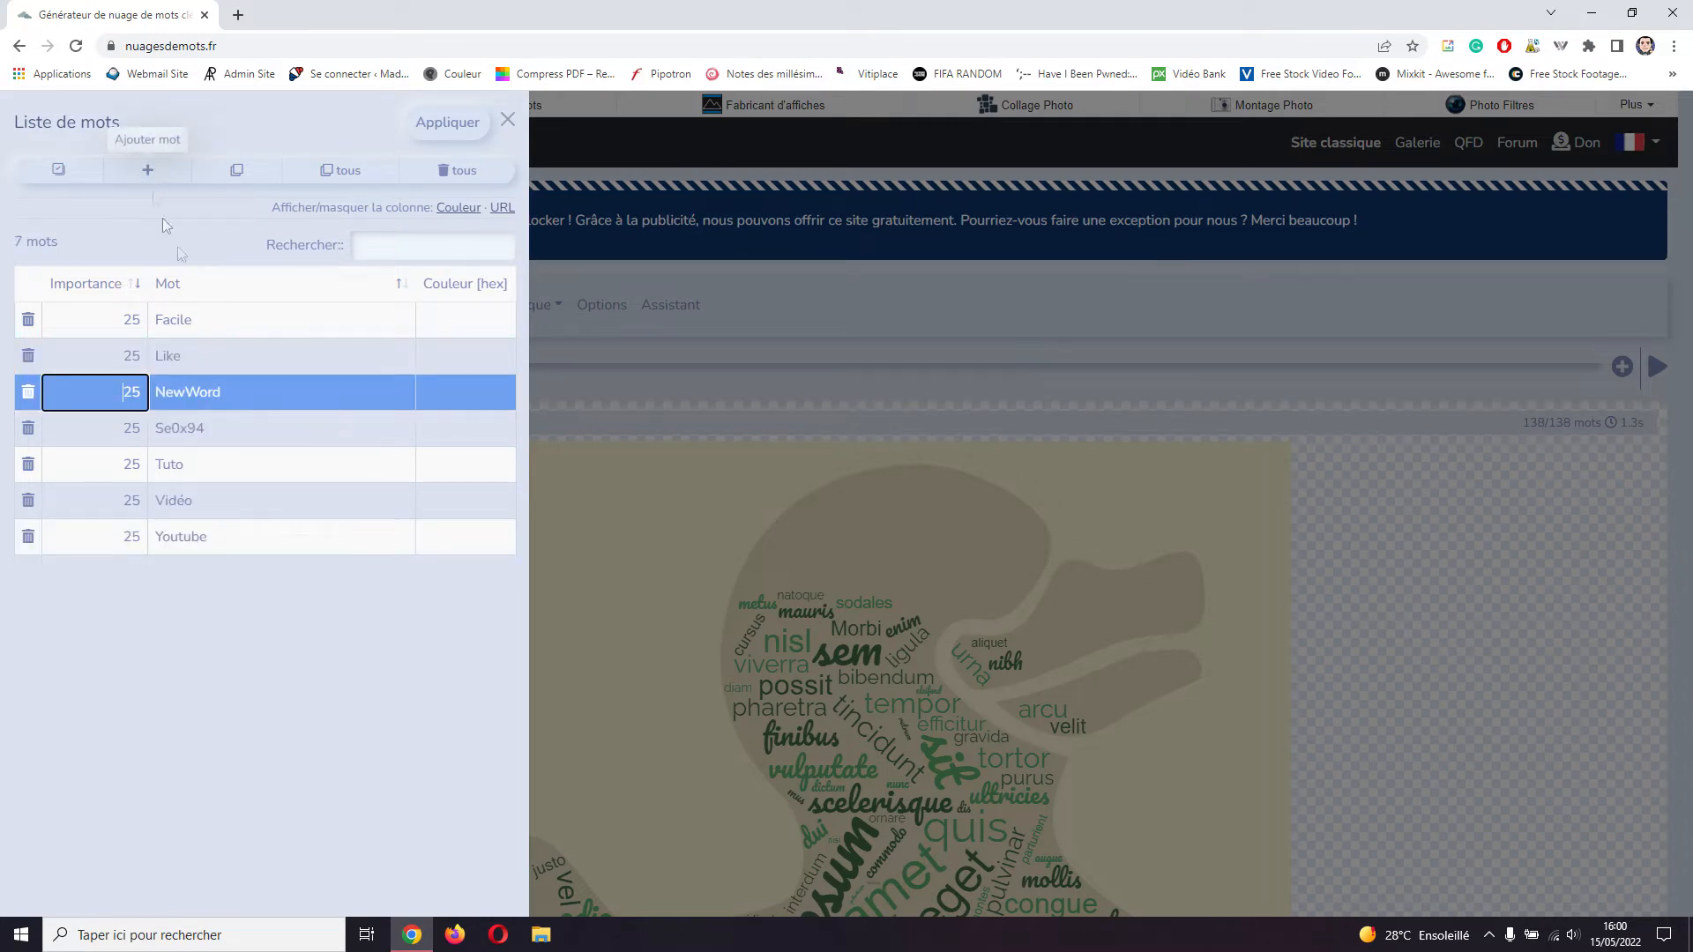
pyautogui.press('Tab')
pyautogui.write('Comment')
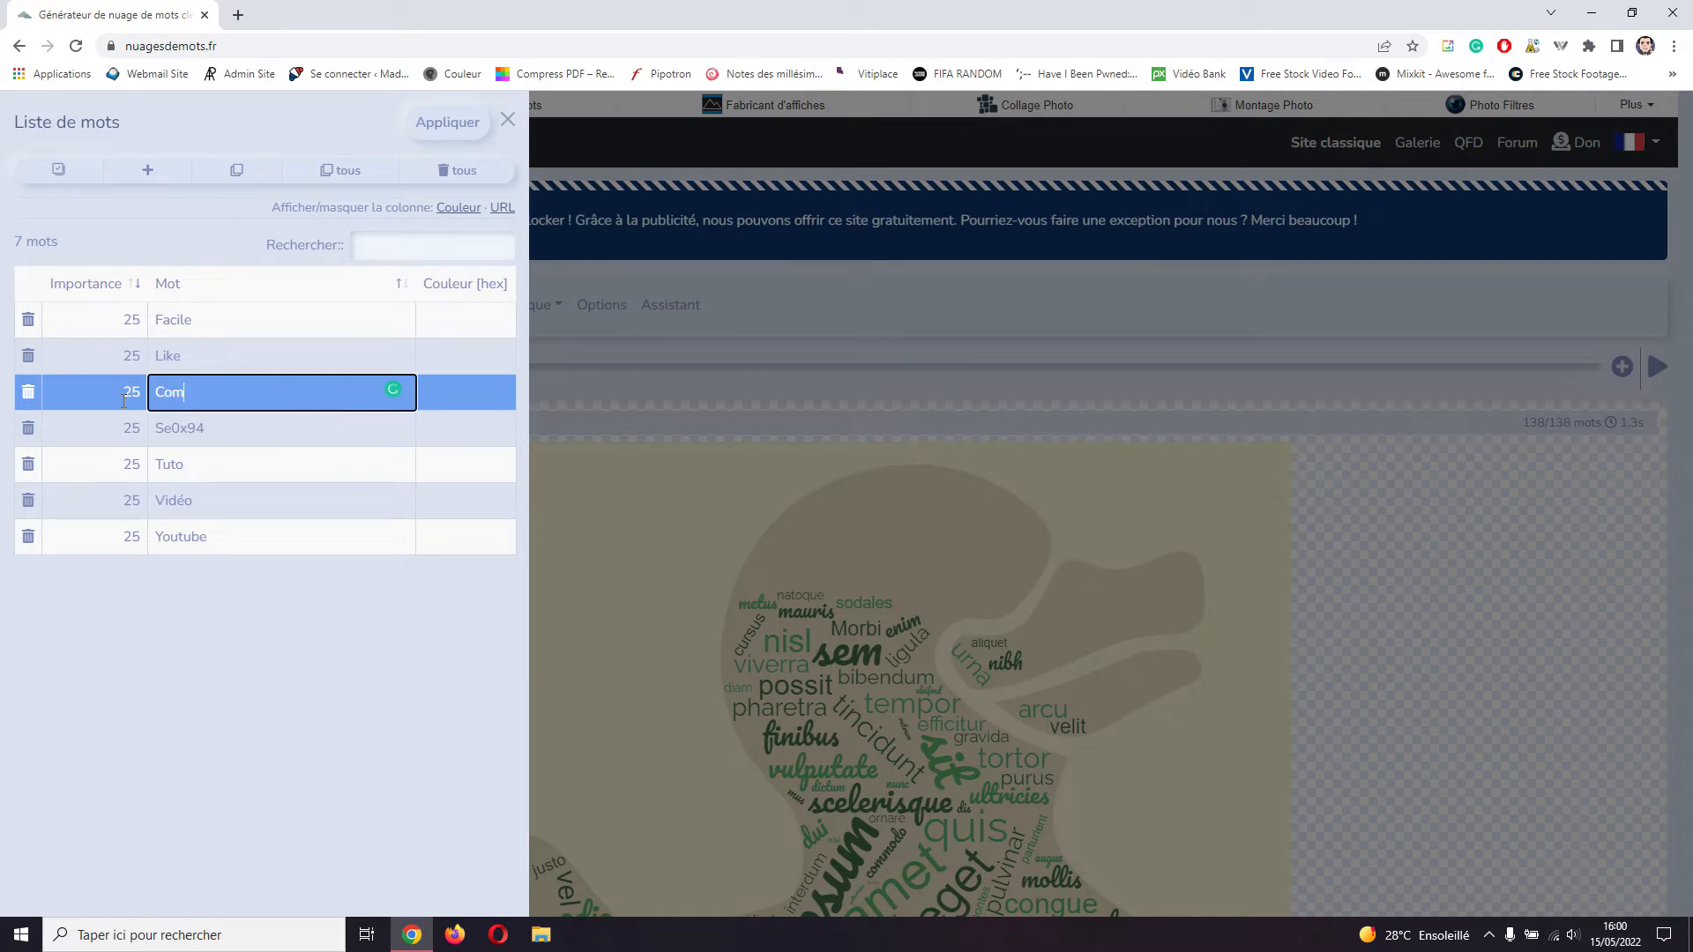
pyautogui.click(141, 173)
pyautogui.press('Tab')
pyautogui.write('Abonnem')
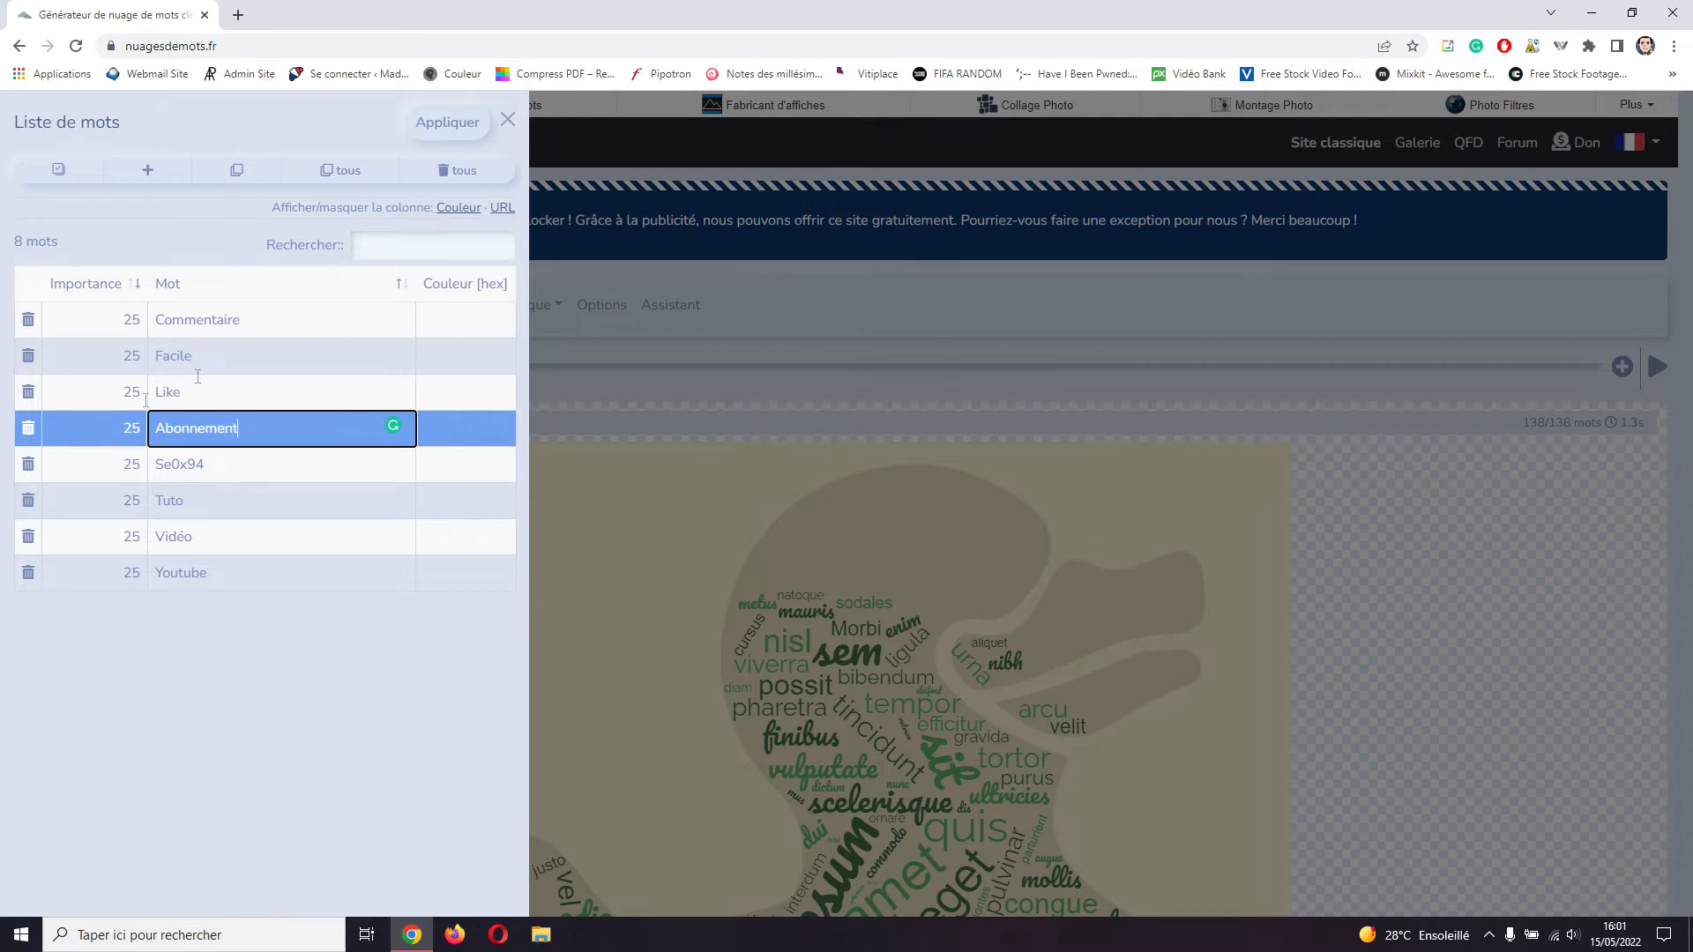
pyautogui.press('Return')
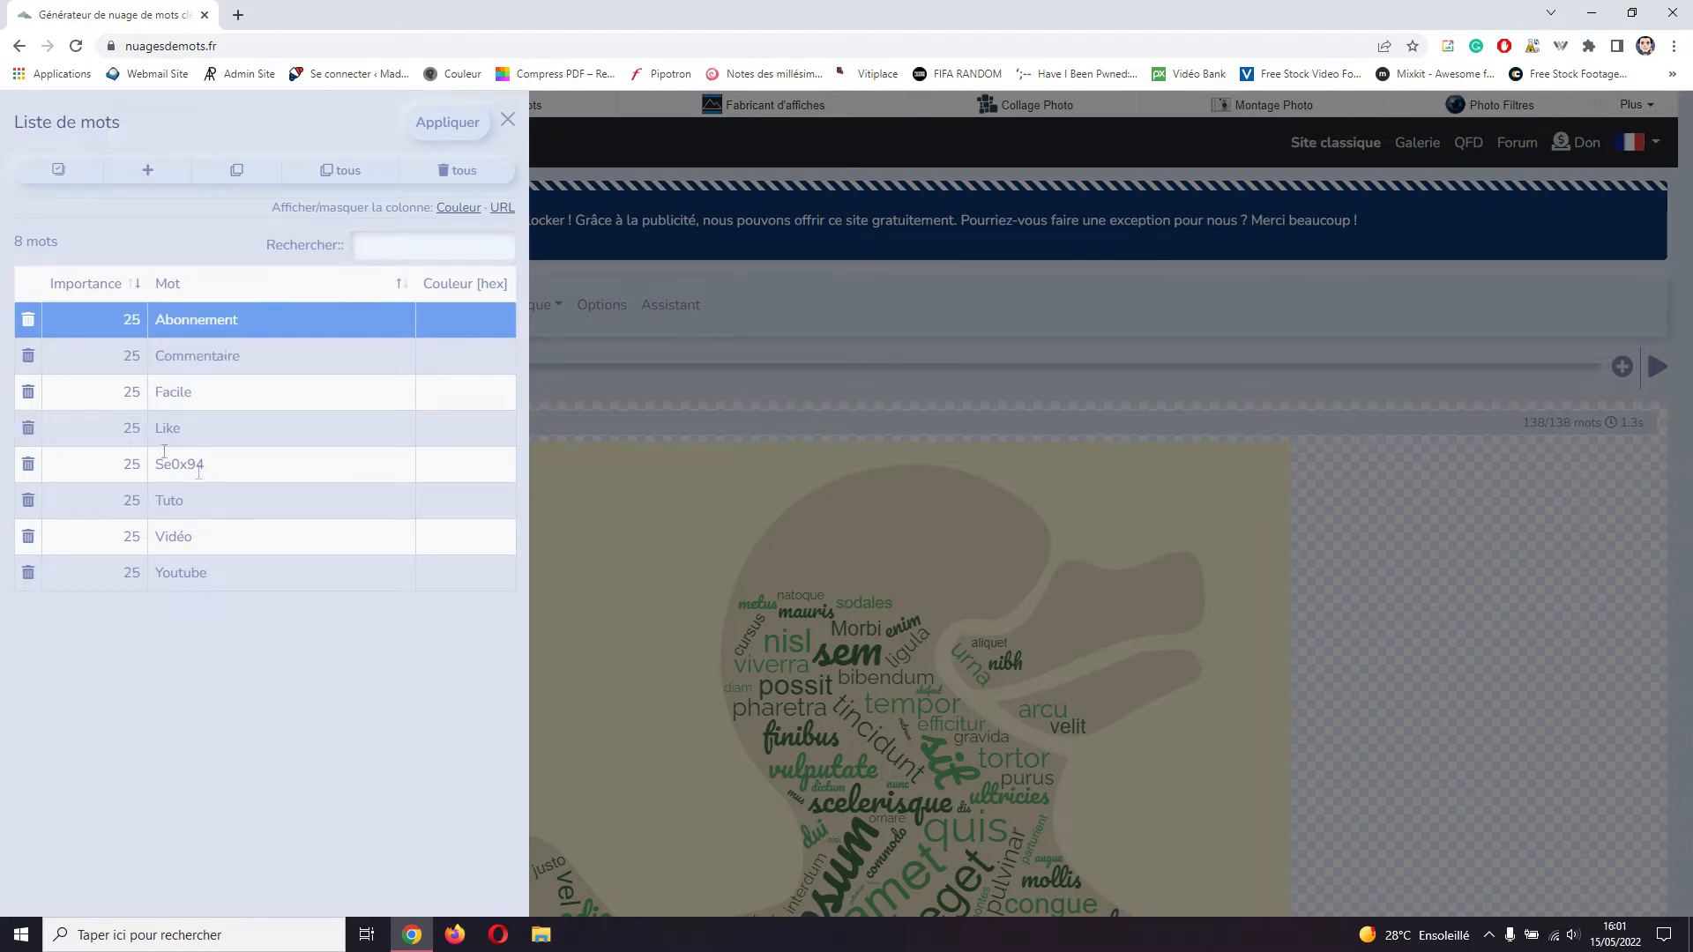
# Set the importance of Vidéo to 20, Tuto to 19 and Se0x94 to 16
pyautogui.click(127, 536)
pyautogui.write('2')
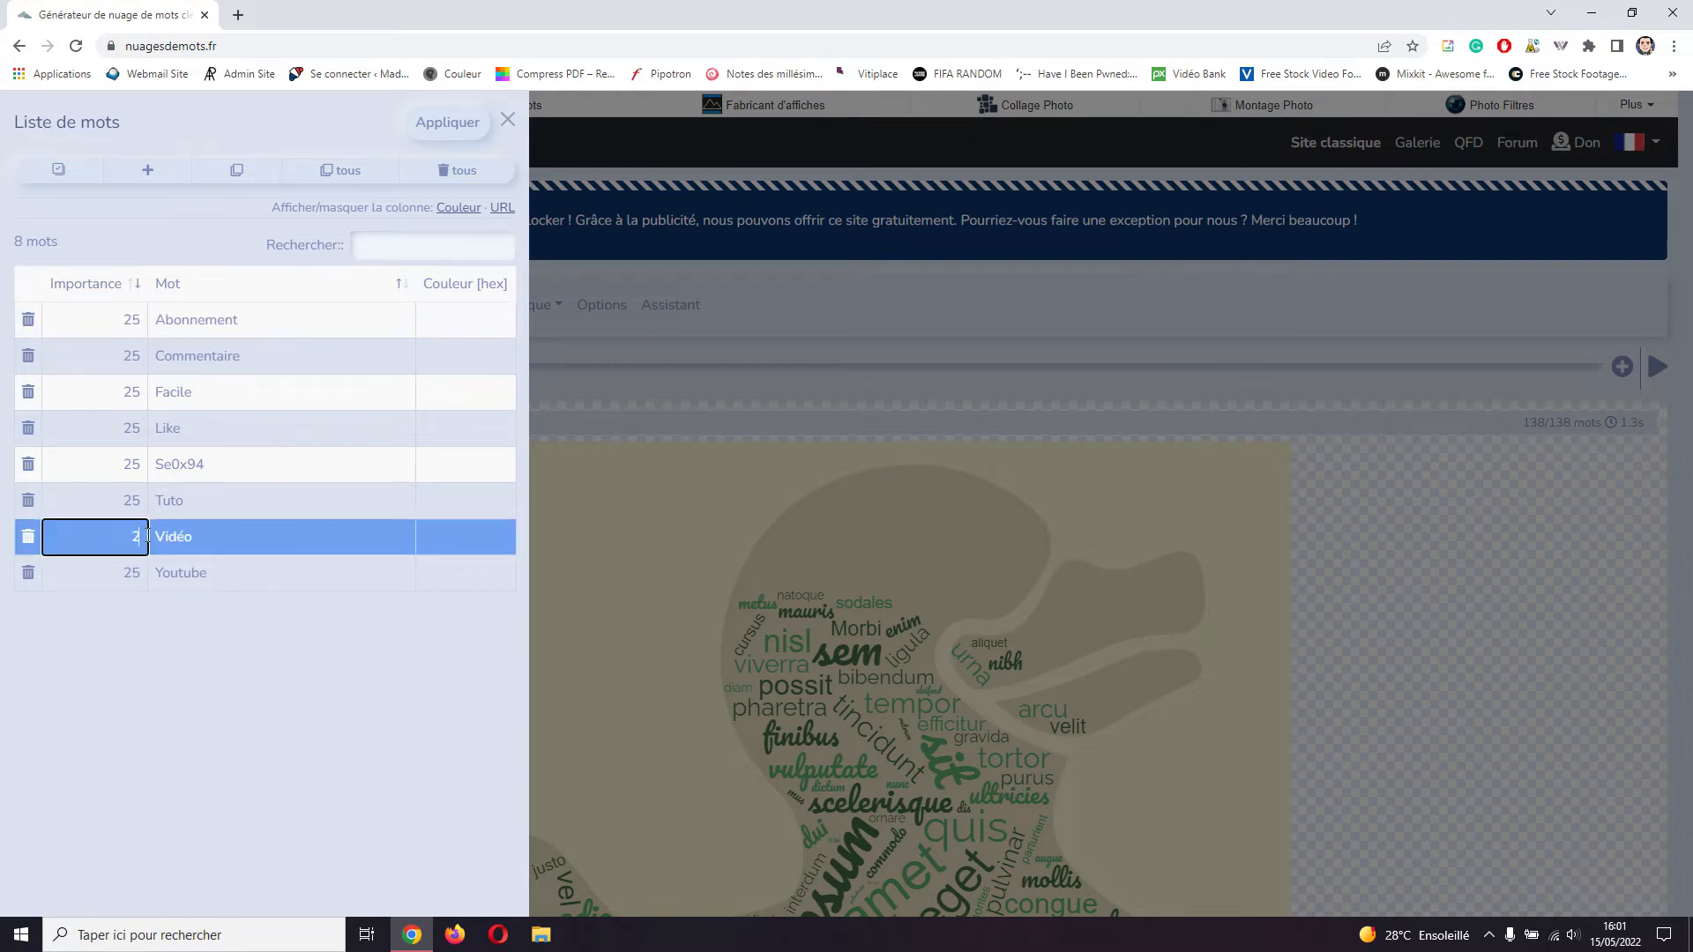
pyautogui.click(125, 515)
pyautogui.write('19')
pyautogui.click(115, 461)
pyautogui.write('16')
# Set the importance of Like to 50 and of Facile to 10
pyautogui.click(122, 428)
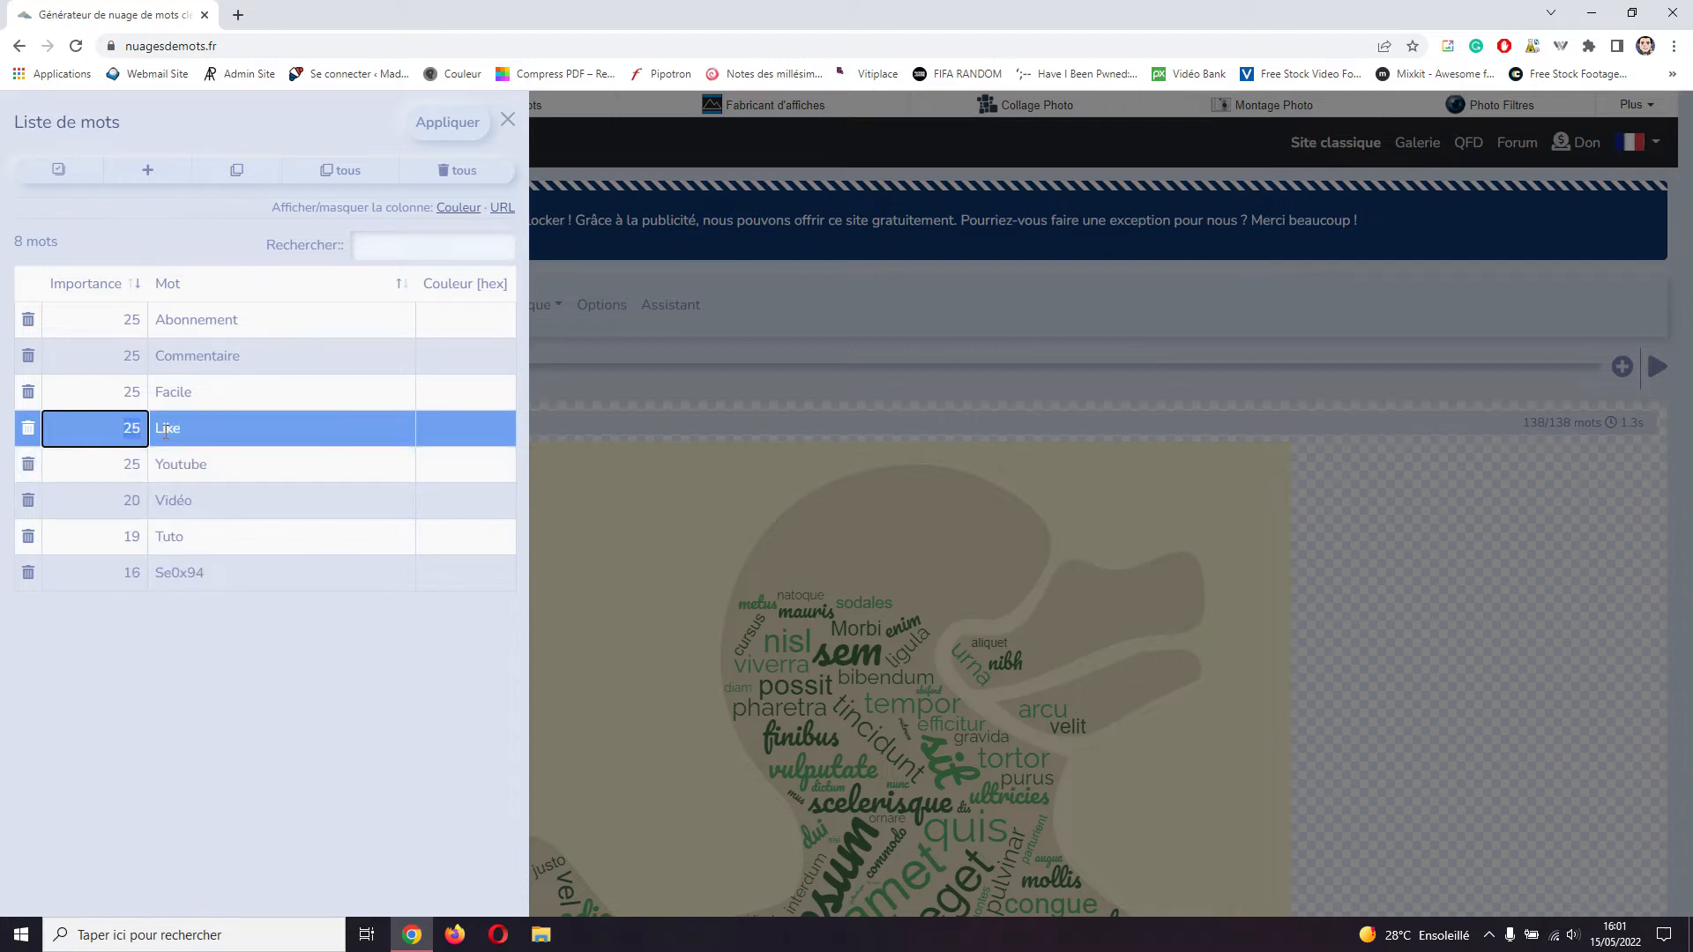
pyautogui.write('50')
pyautogui.click(118, 396)
pyautogui.write('10')
# Set the importance of Commentaire to 22 and of Abonnement to 23
pyautogui.click(147, 395)
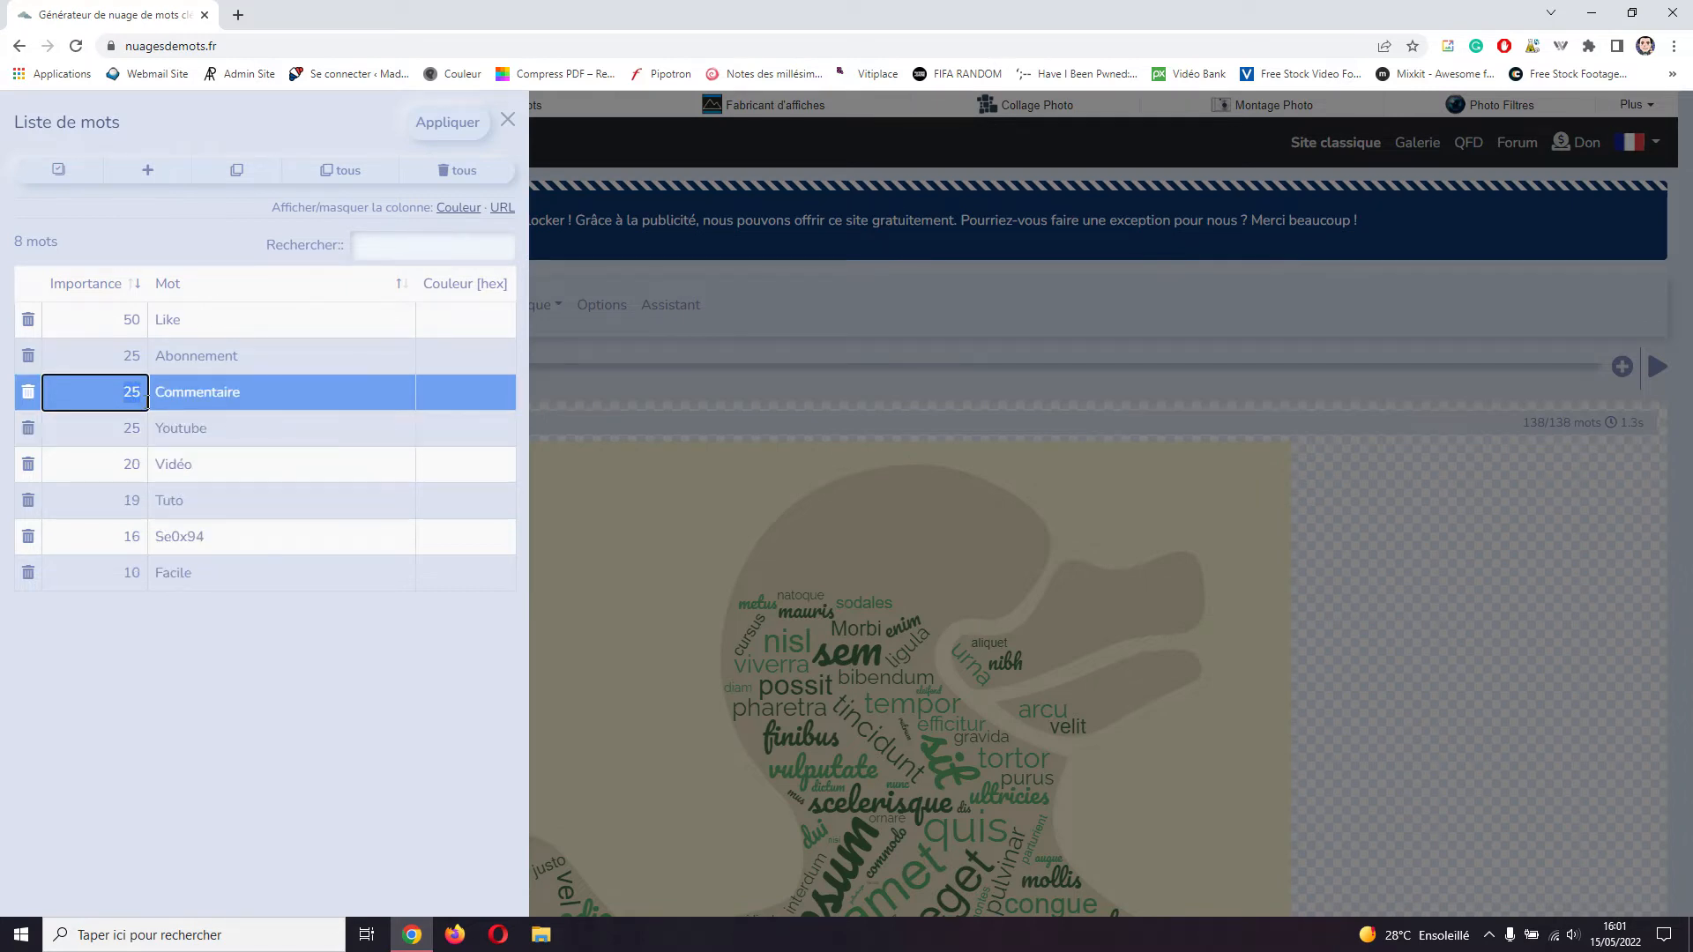
pyautogui.write('22')
pyautogui.click(114, 361)
pyautogui.write('2')
# Set the importance of Like to 30 and apply the word list to redraw the cloud
pyautogui.click(147, 316)
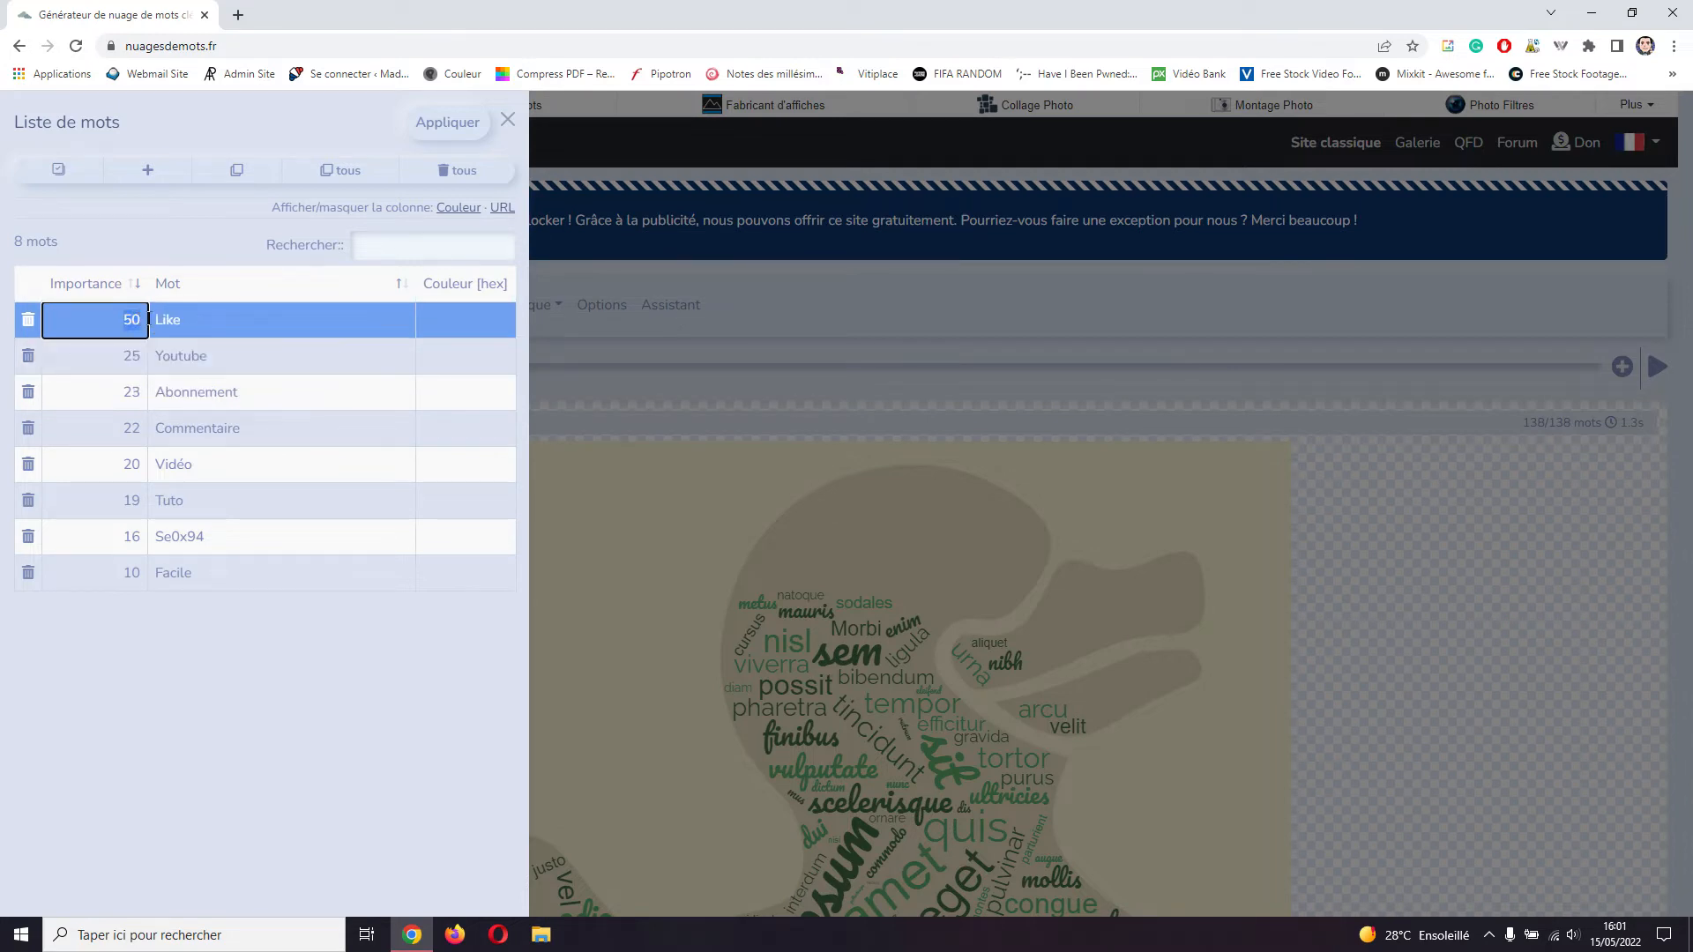
pyautogui.write('30')
pyautogui.click(294, 639)
pyautogui.click(443, 121)
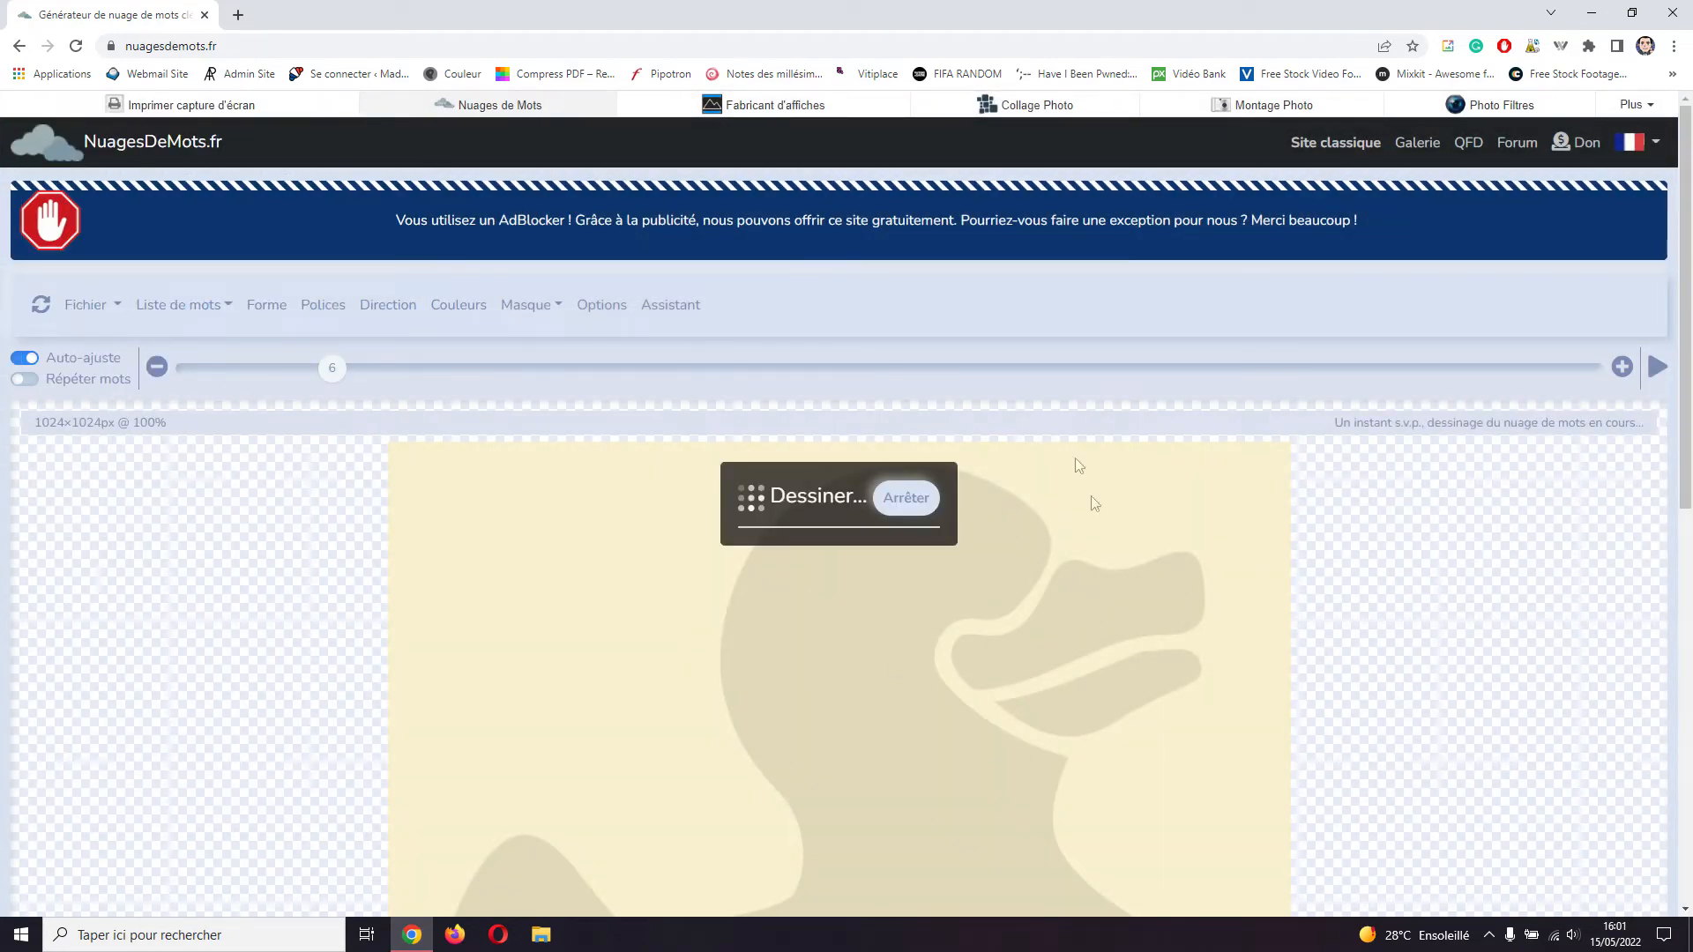
pyautogui.scroll(-1, 1224, 628)
pyautogui.scroll(-4, 1224, 628)
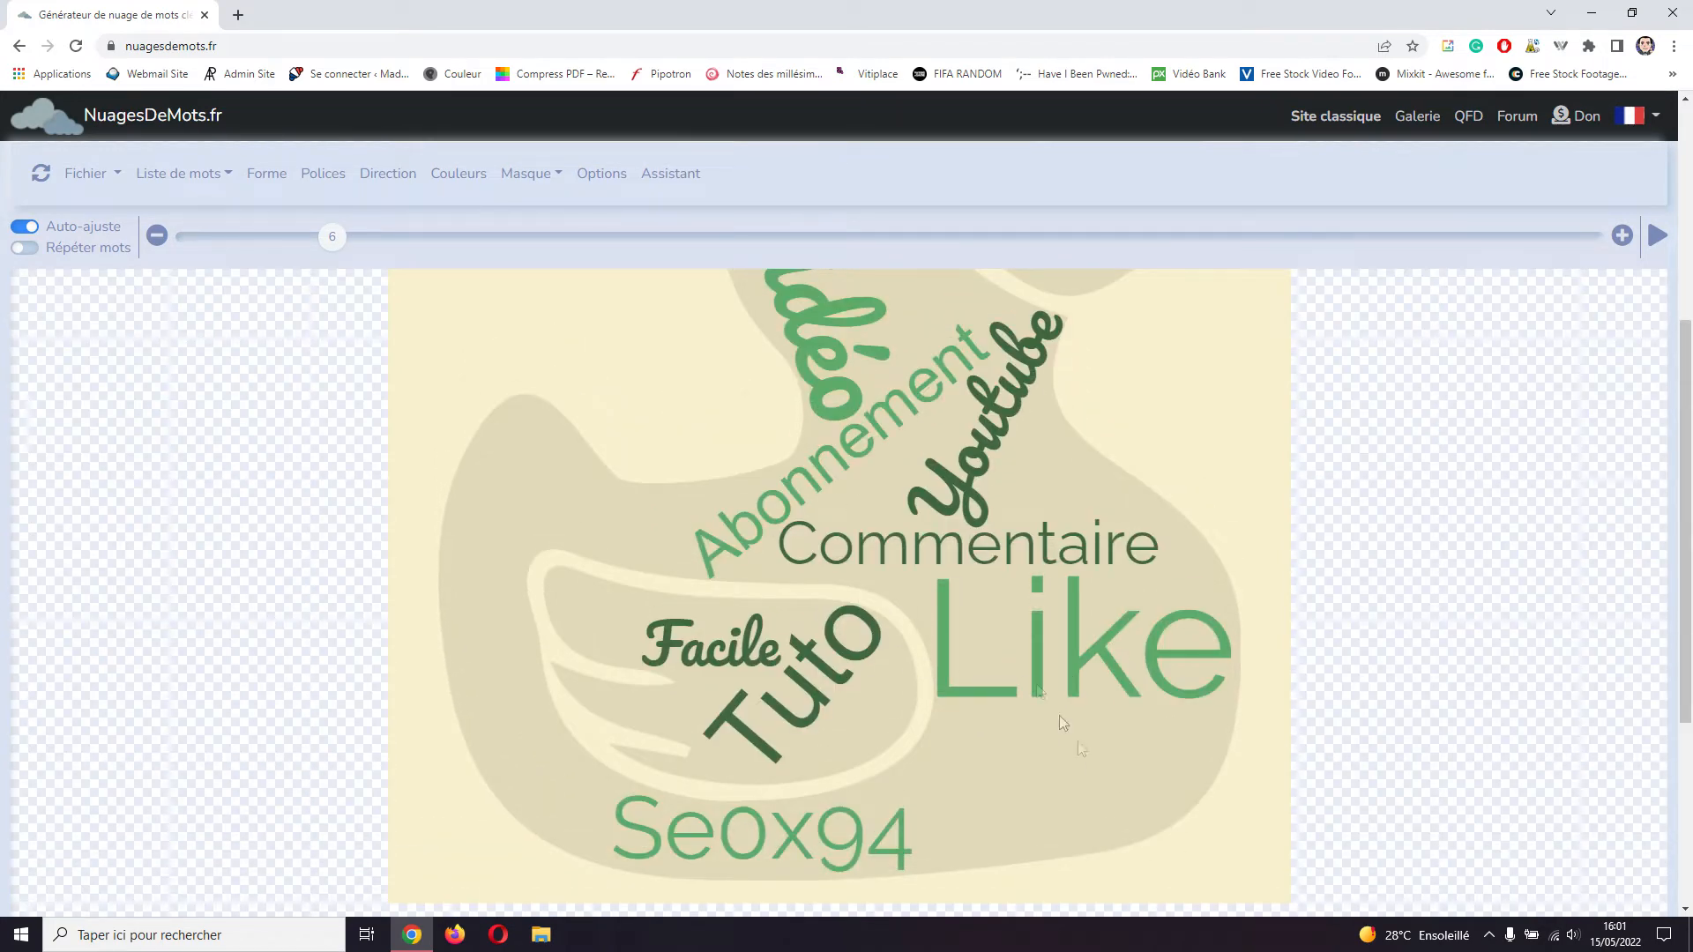
# Try a scale of 18 for the word cloud, then reduce it to 4
pyautogui.scroll(2, 1060, 716)
pyautogui.moveTo(323, 244); pyautogui.dragTo(663, 247)
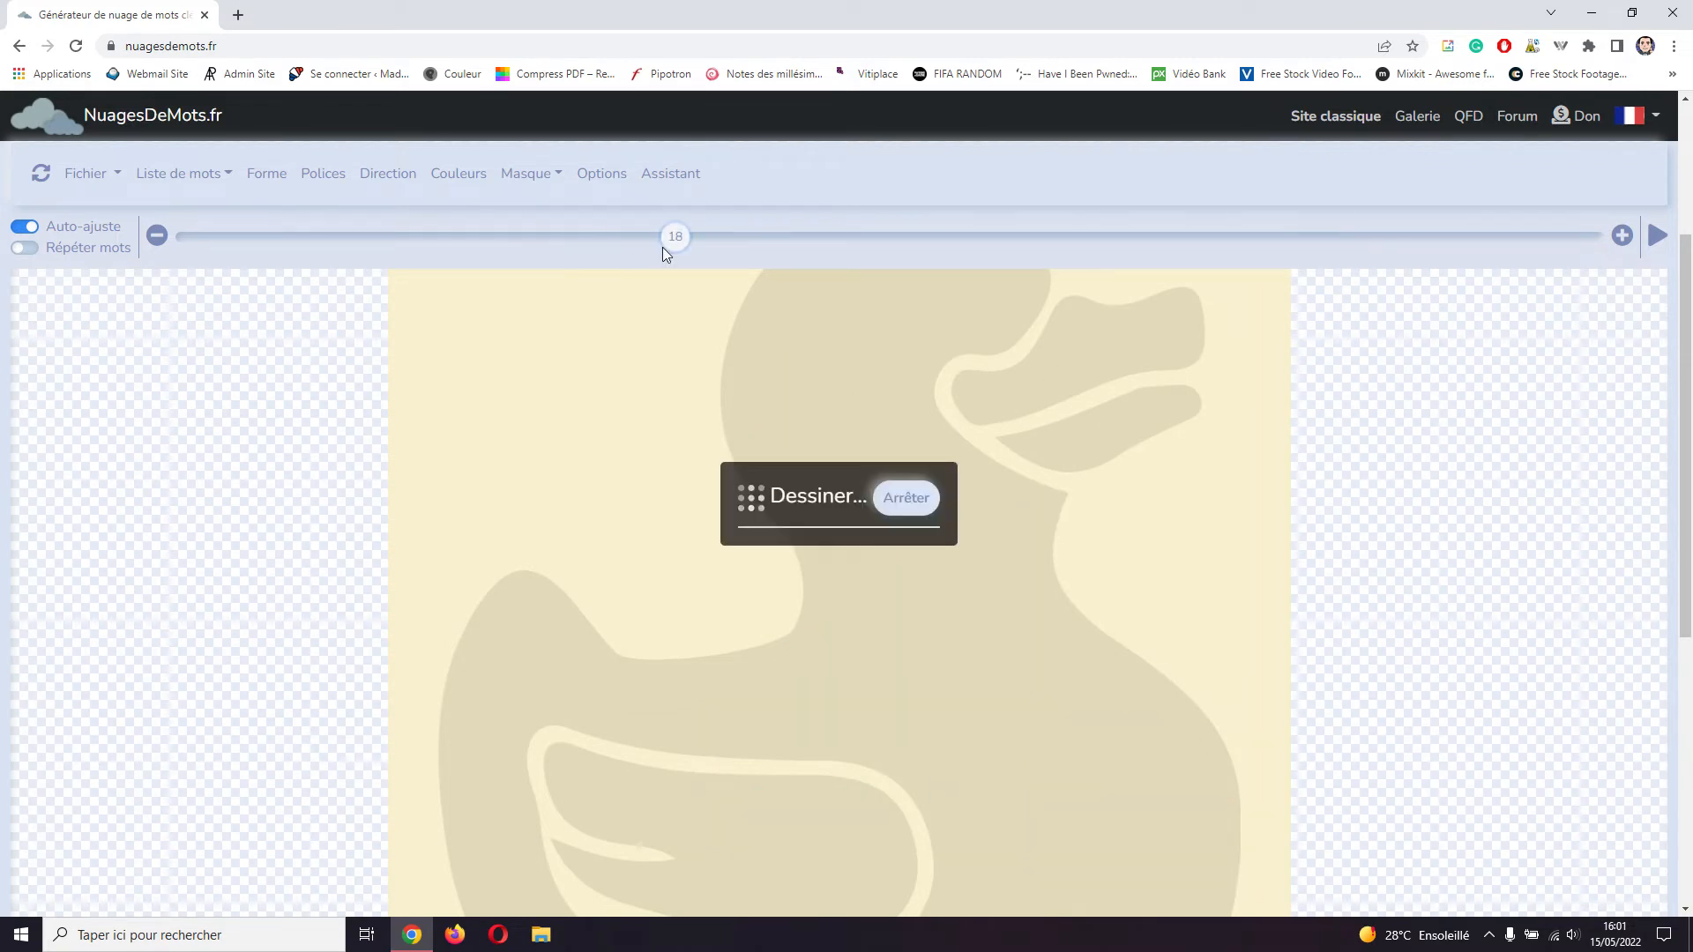
pyautogui.moveTo(682, 251); pyautogui.dragTo(275, 245)
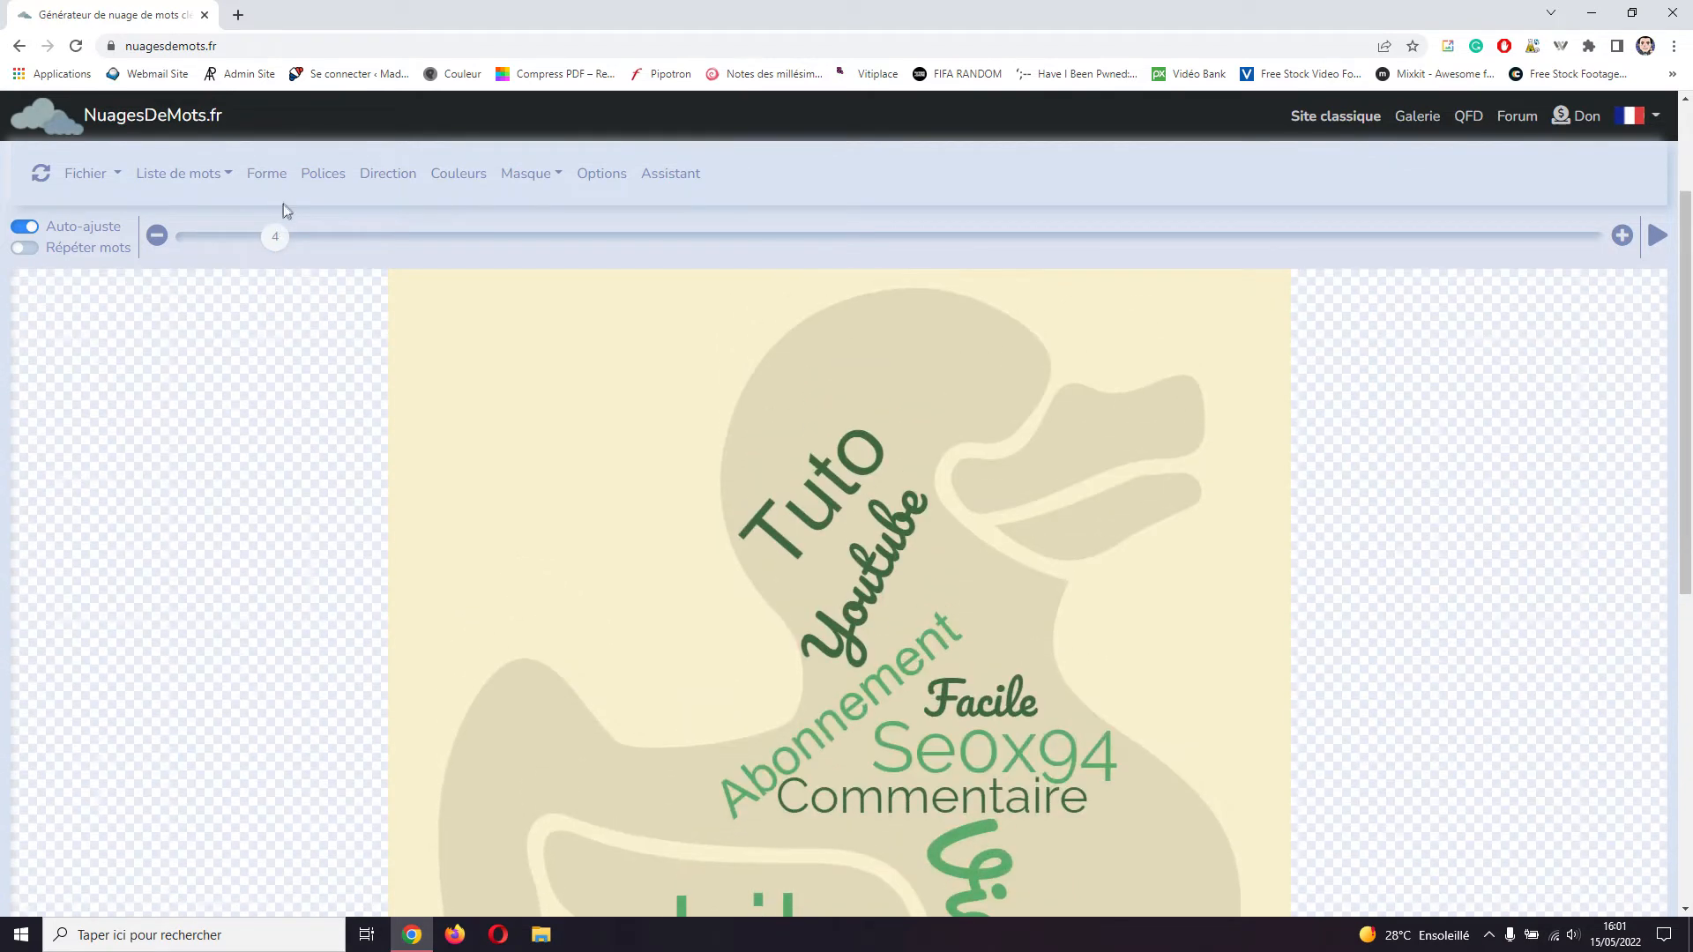
# Open the shape picker, browse its icons and search them for "nuage"
pyautogui.click(269, 181)
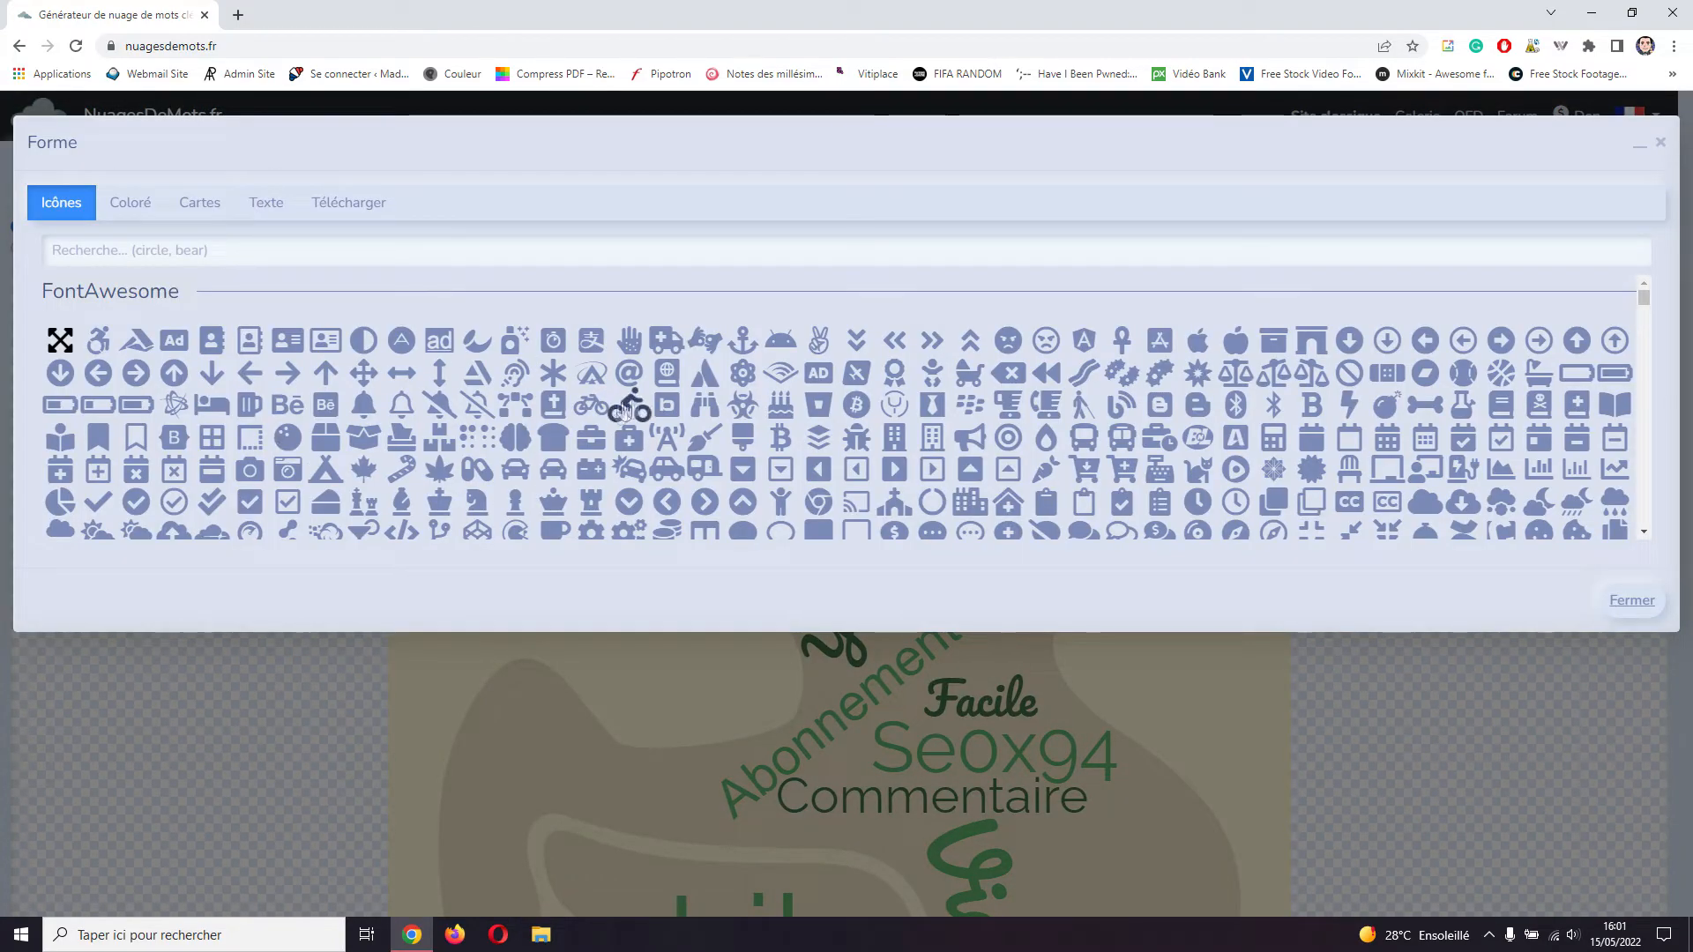
pyautogui.scroll(-5, 627, 406)
pyautogui.scroll(-10, 637, 406)
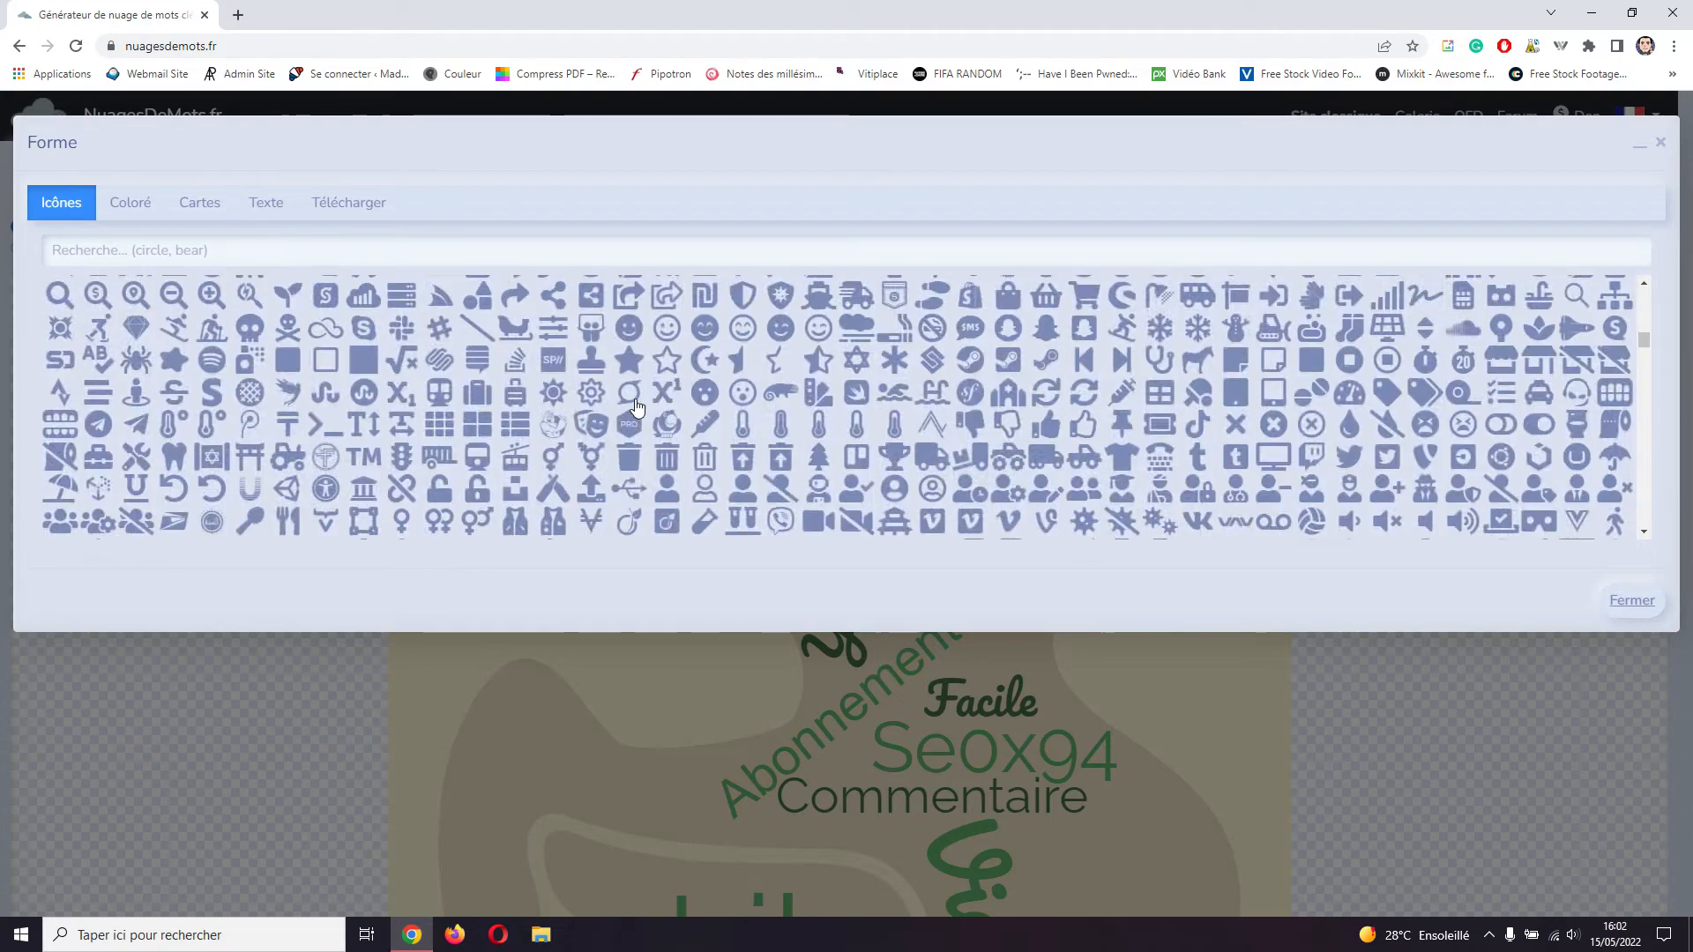
pyautogui.scroll(-3, 637, 407)
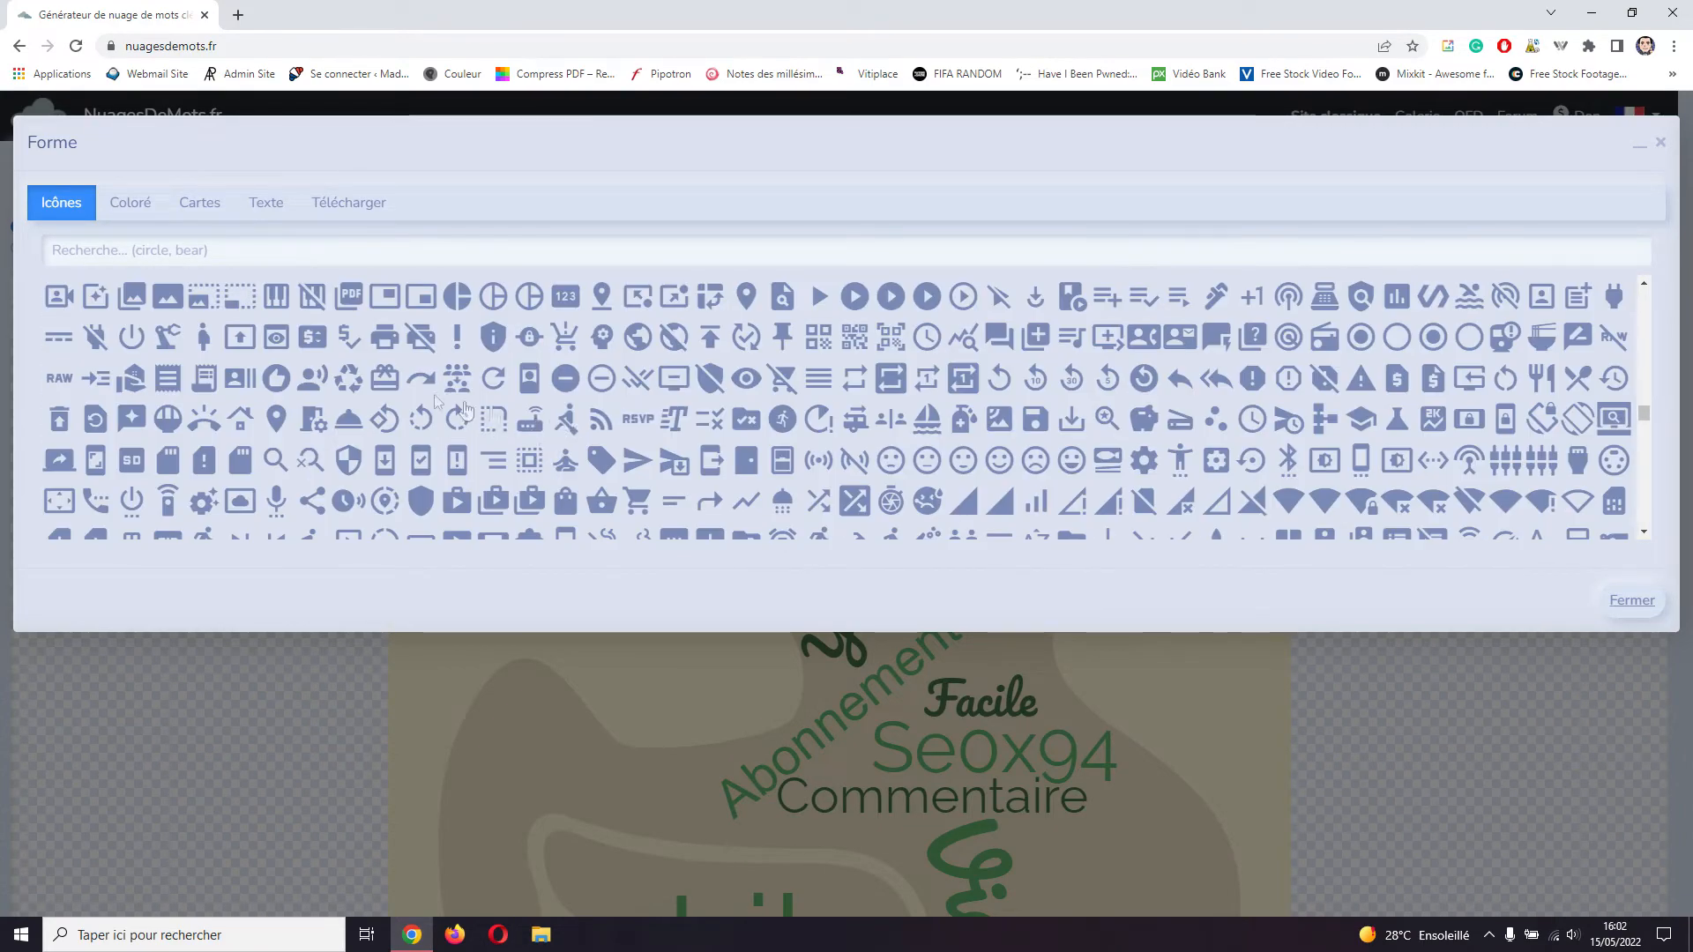
pyautogui.click(160, 250)
pyautogui.write('nuage')
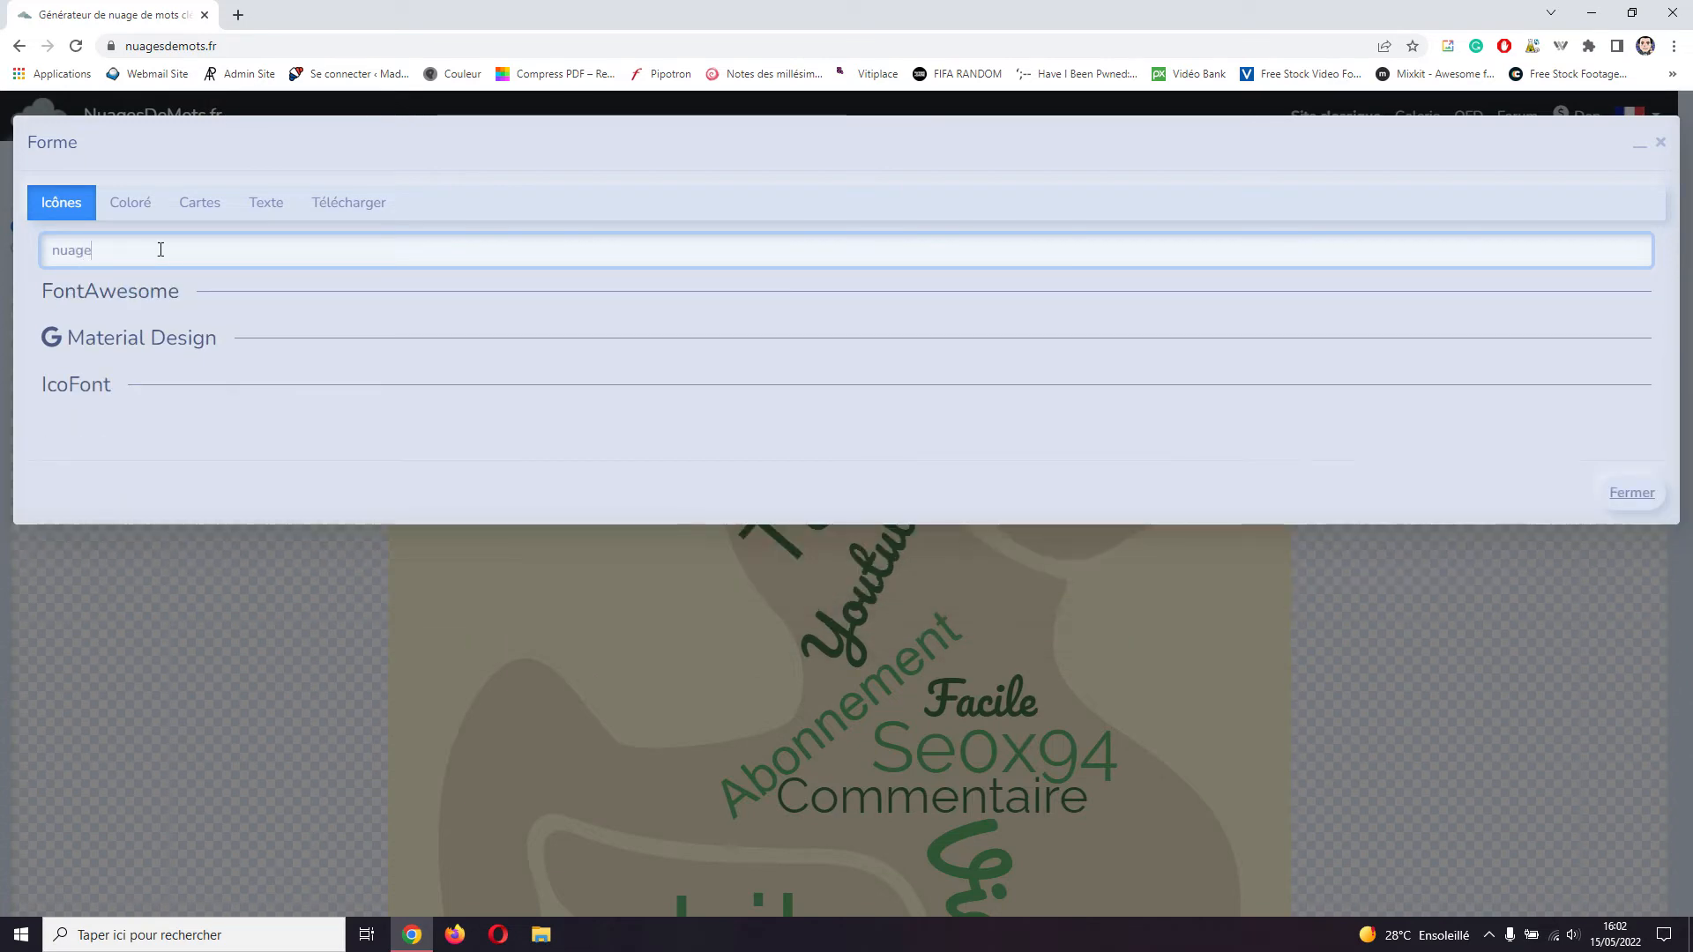
# Search the shape icons for "cloud" and apply the first solid FontAwesome cloud as the word cloud's shape
pyautogui.press('BackSpace')
pyautogui.press('BackSpace')
pyautogui.press('BackSpace')
pyautogui.press('BackSpace')
pyautogui.press('BackSpace')
pyautogui.write('cloud')
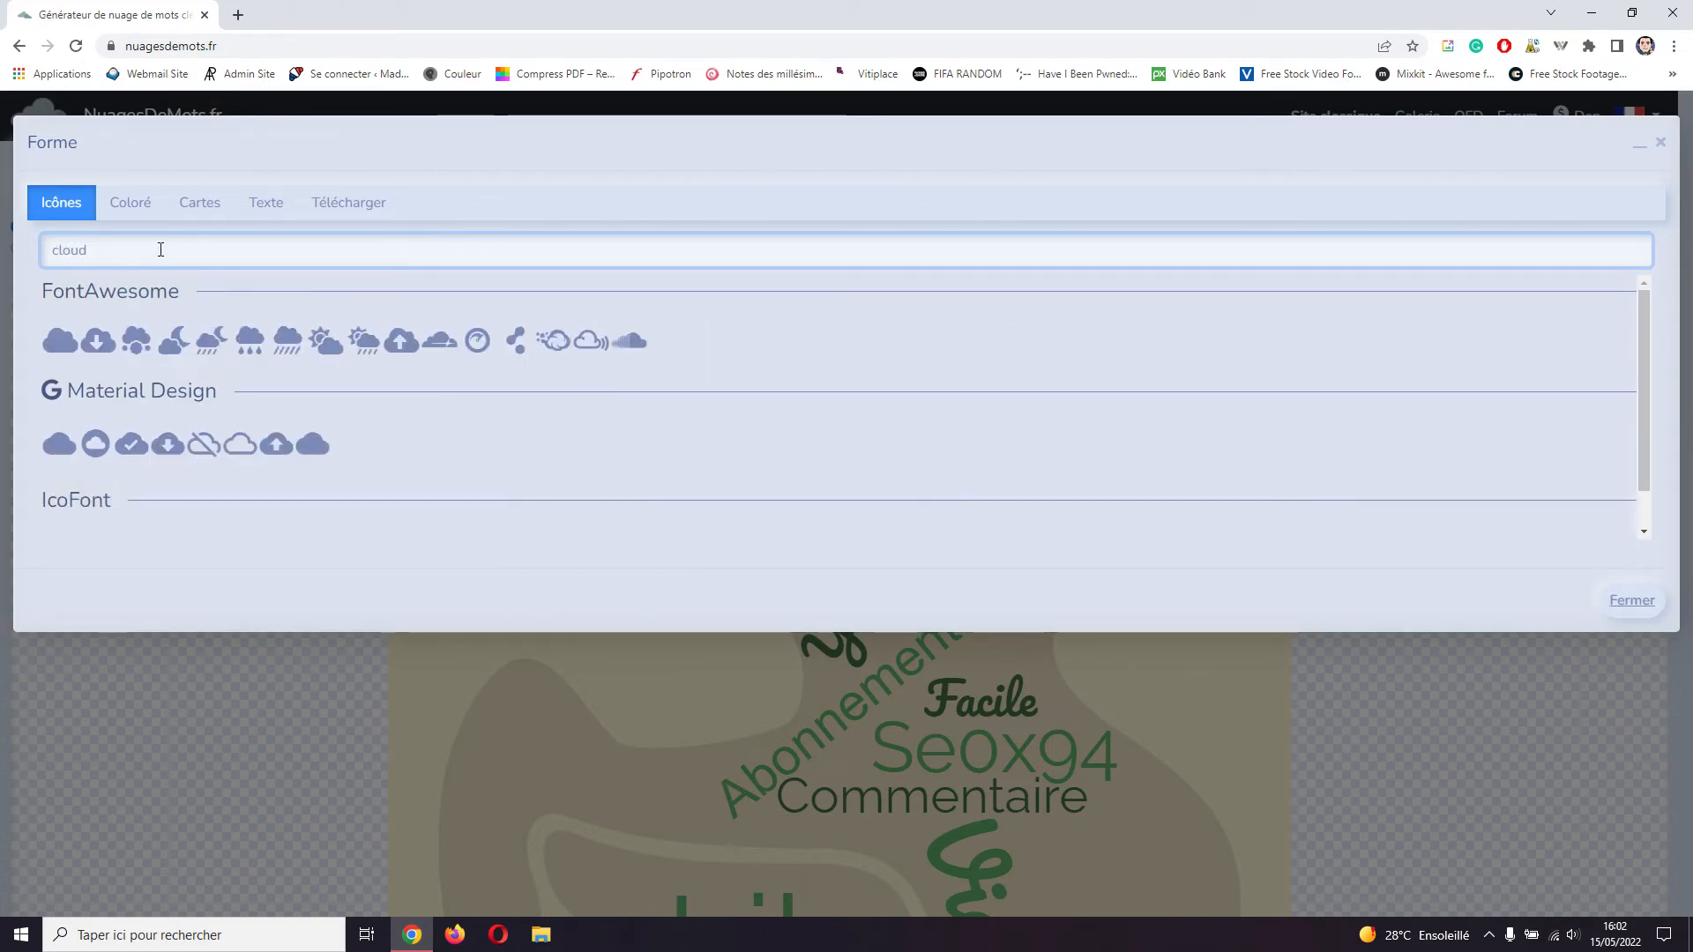
pyautogui.click(60, 341)
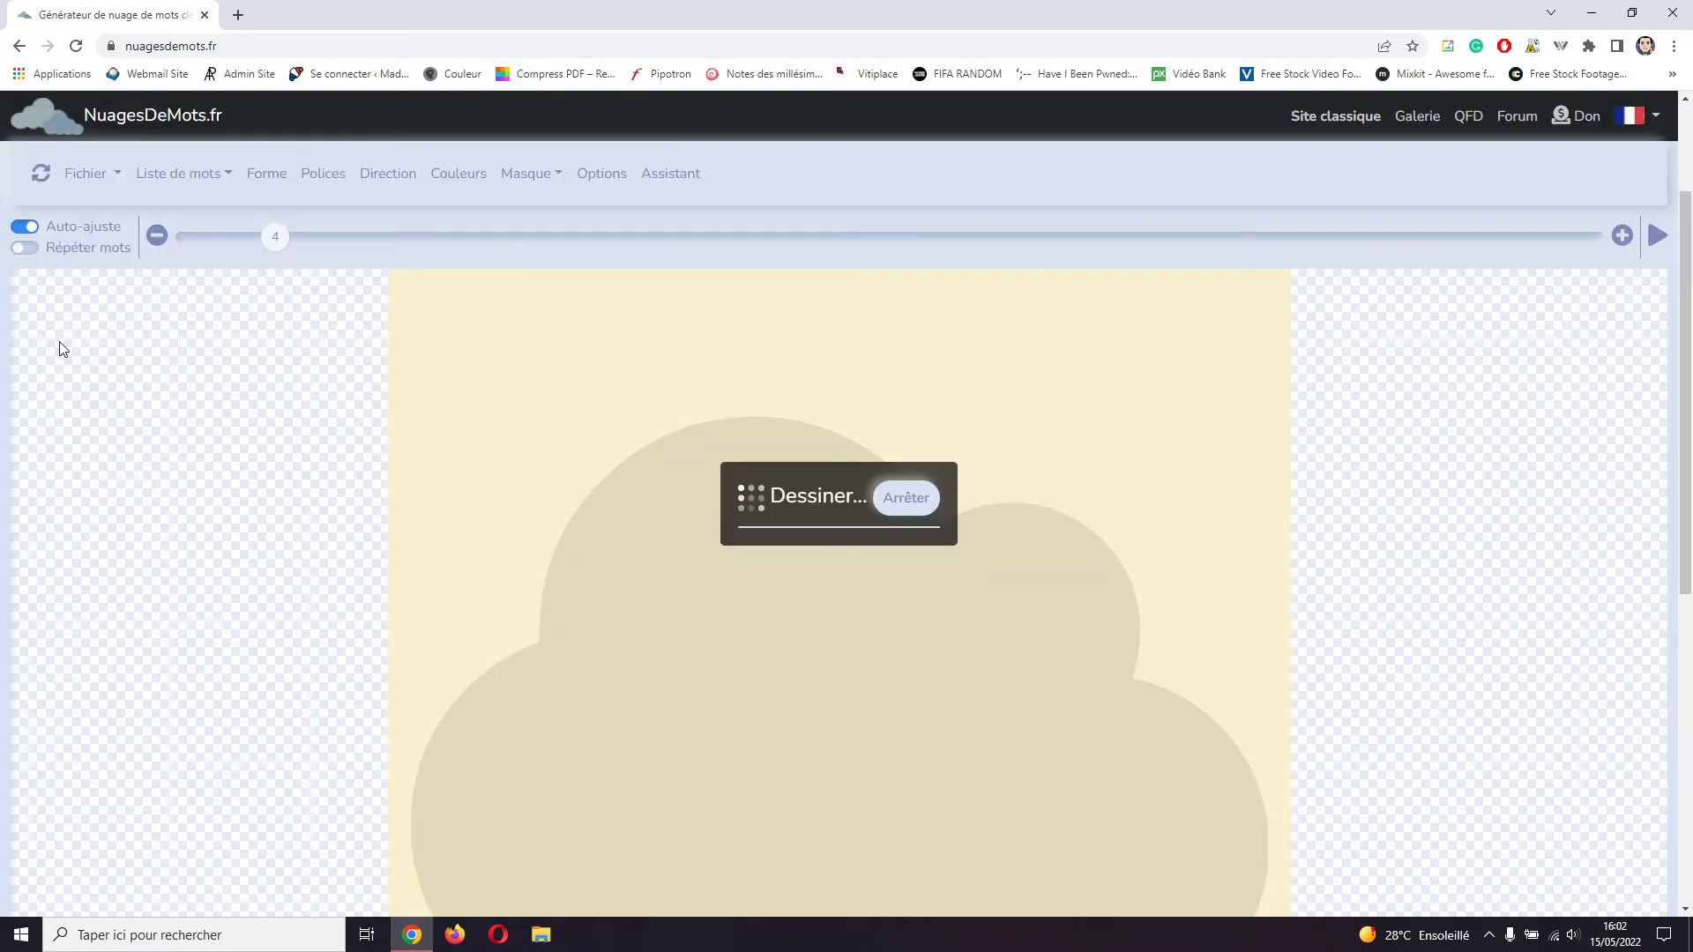
pyautogui.scroll(-2, 600, 467)
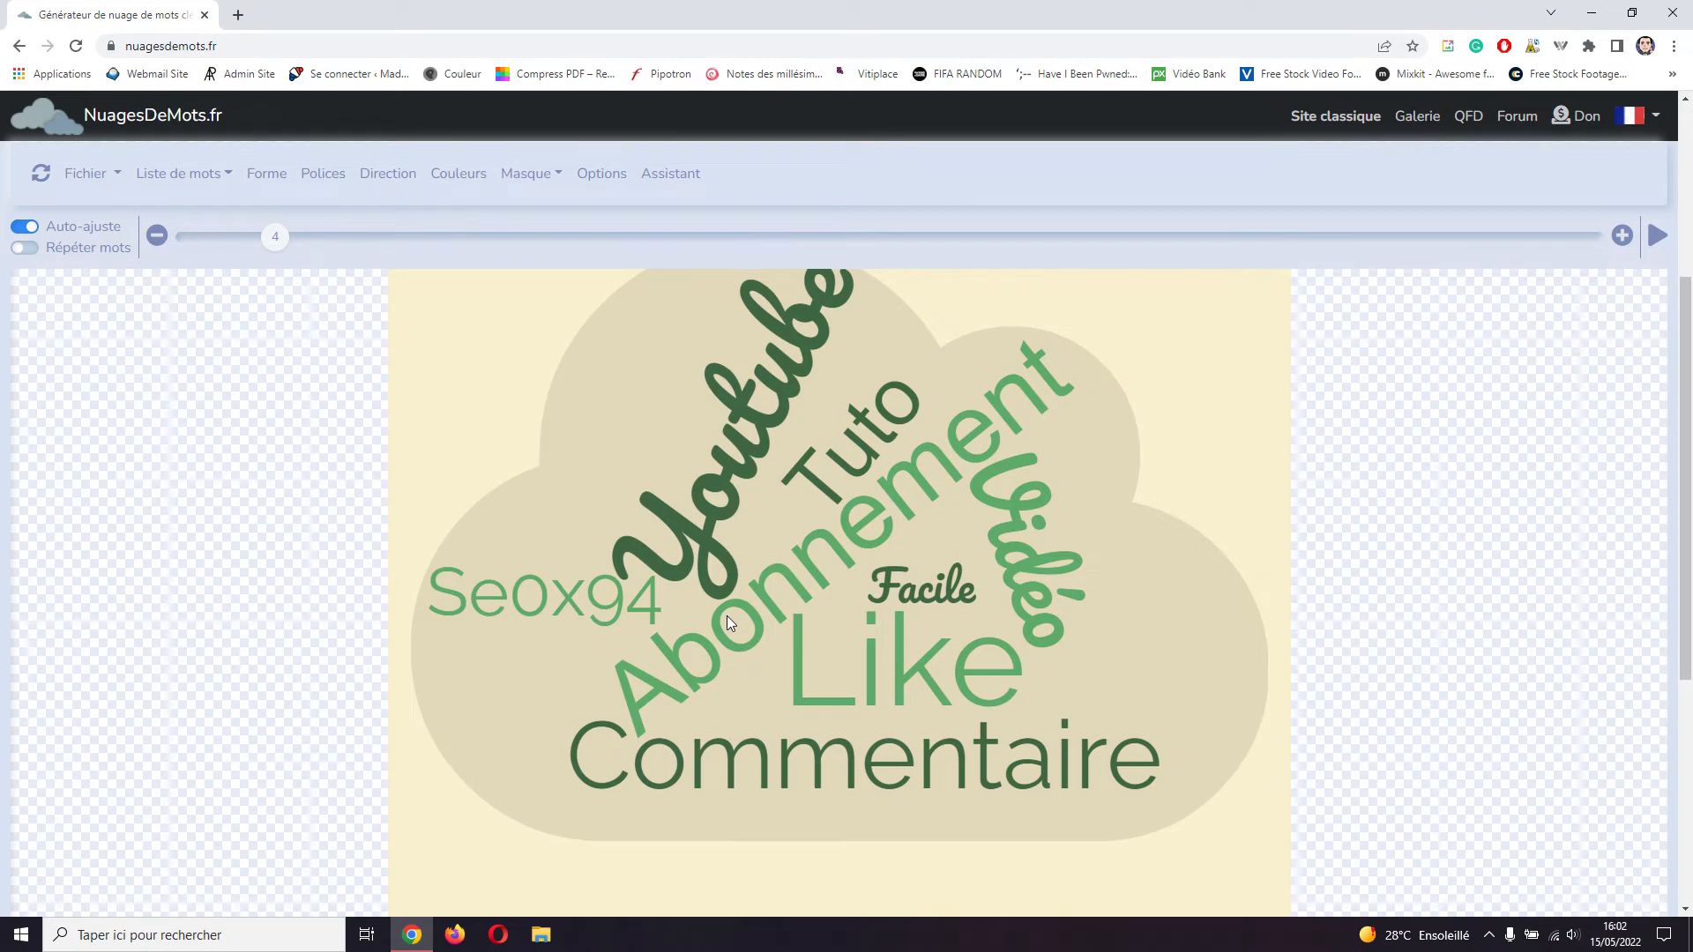
pyautogui.scroll(2, 727, 616)
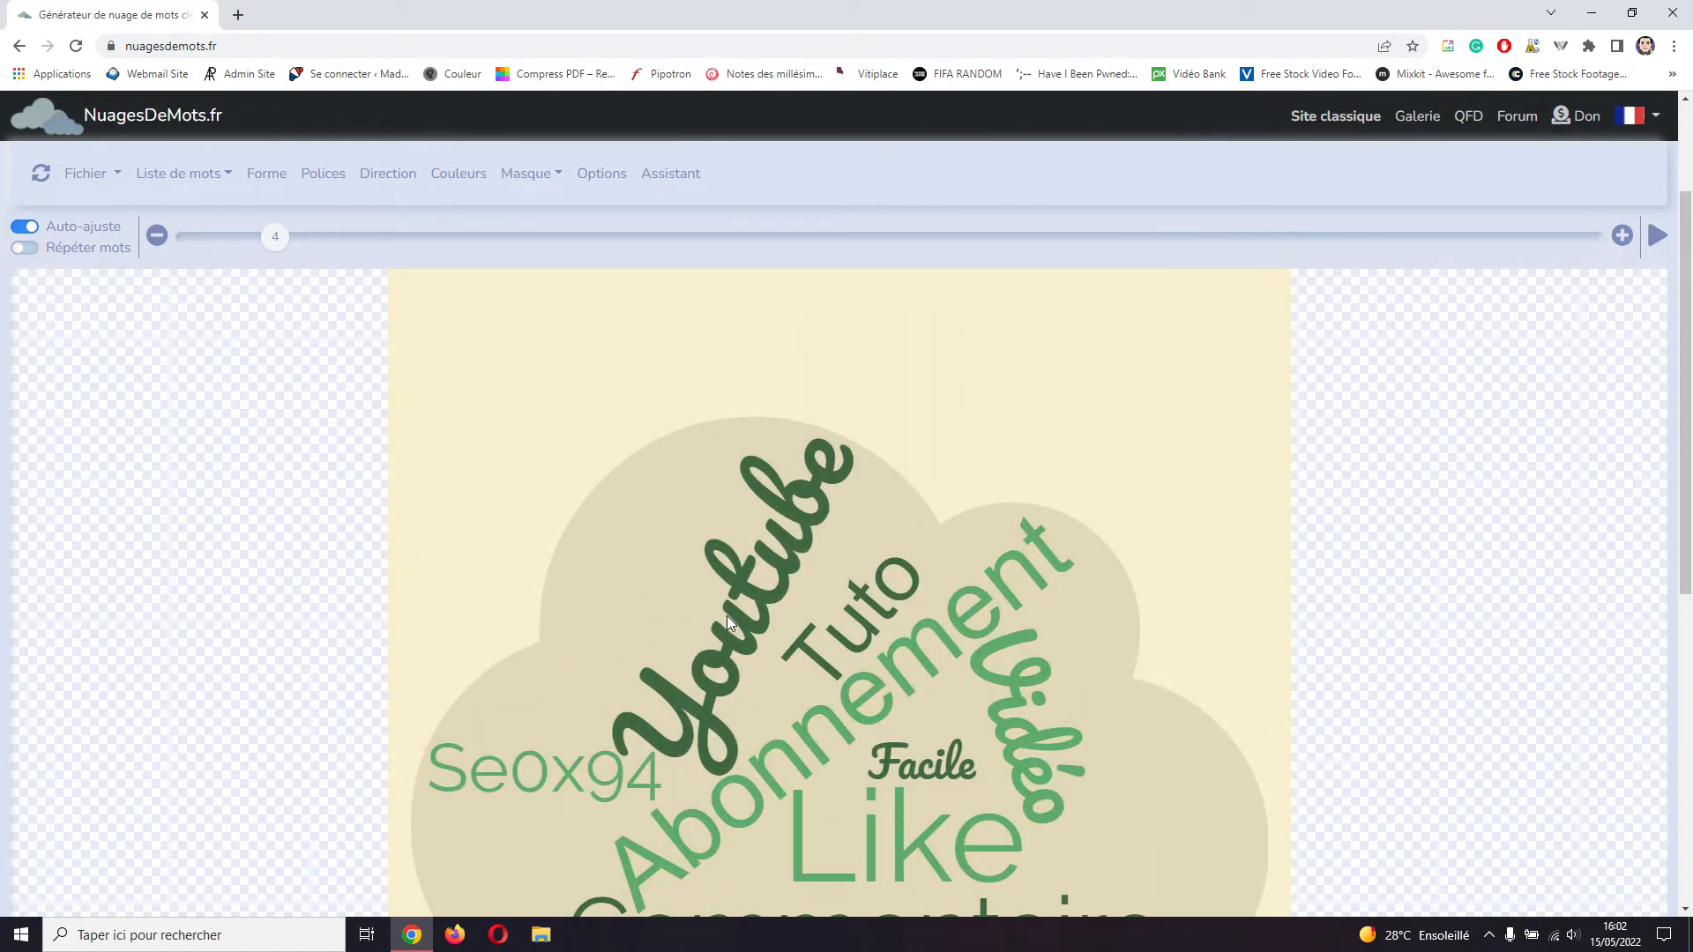
# Open the word cloud's font settings and browse the fonts available as a replacement for Raleway
pyautogui.click(324, 174)
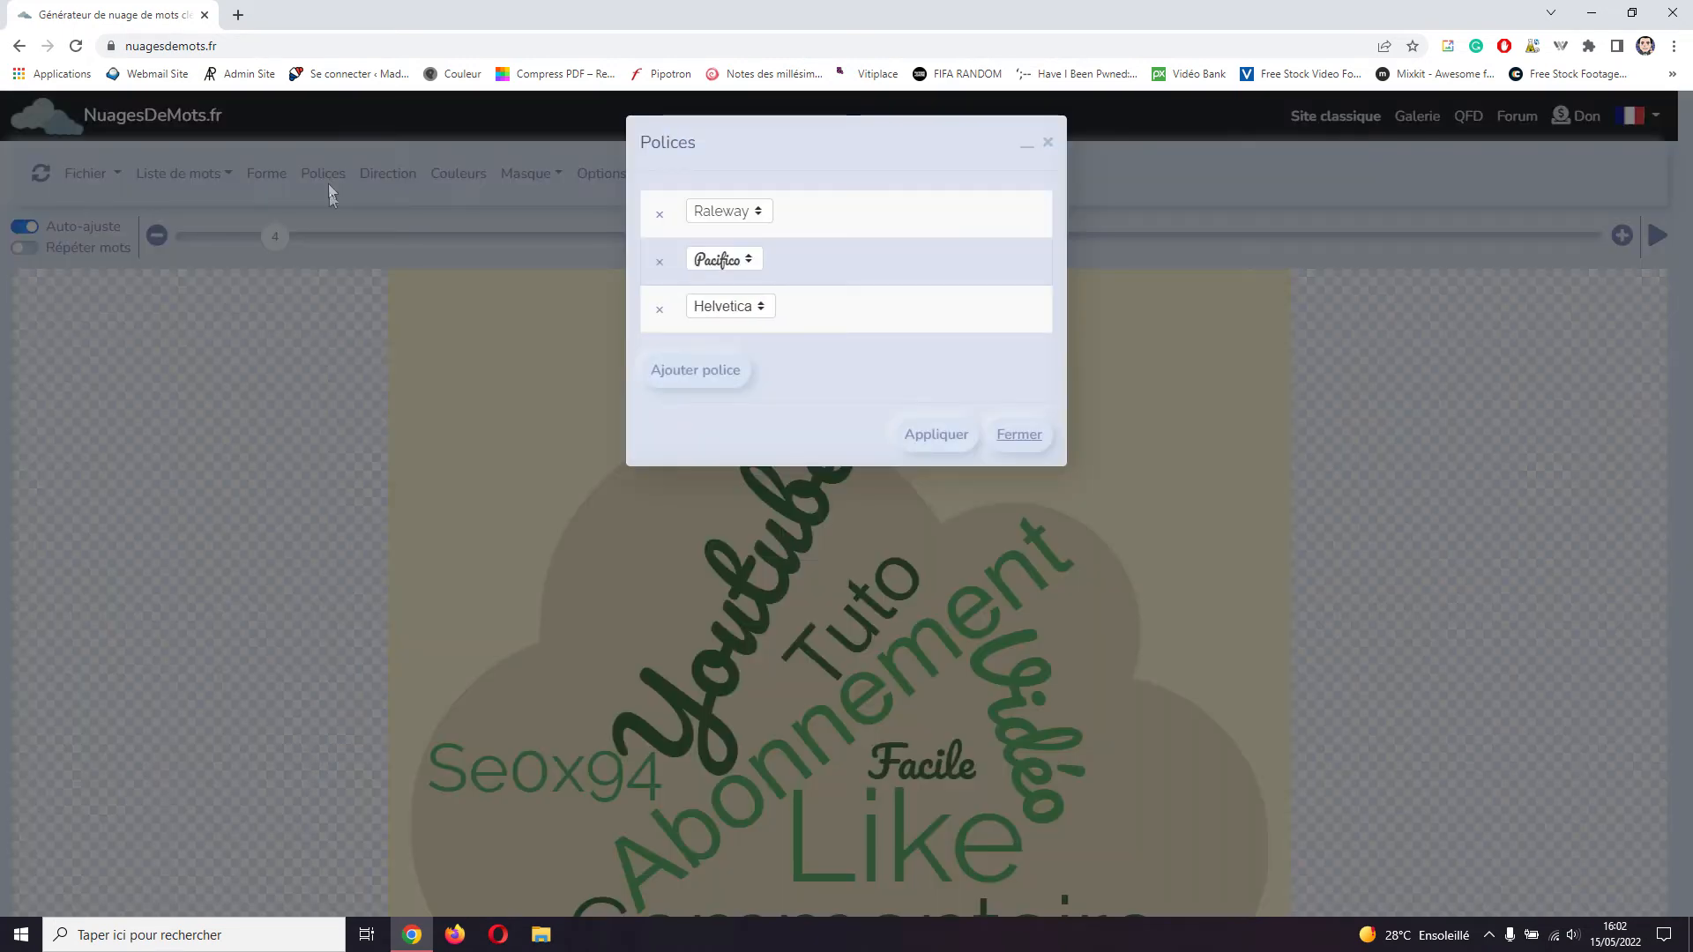
pyautogui.click(728, 213)
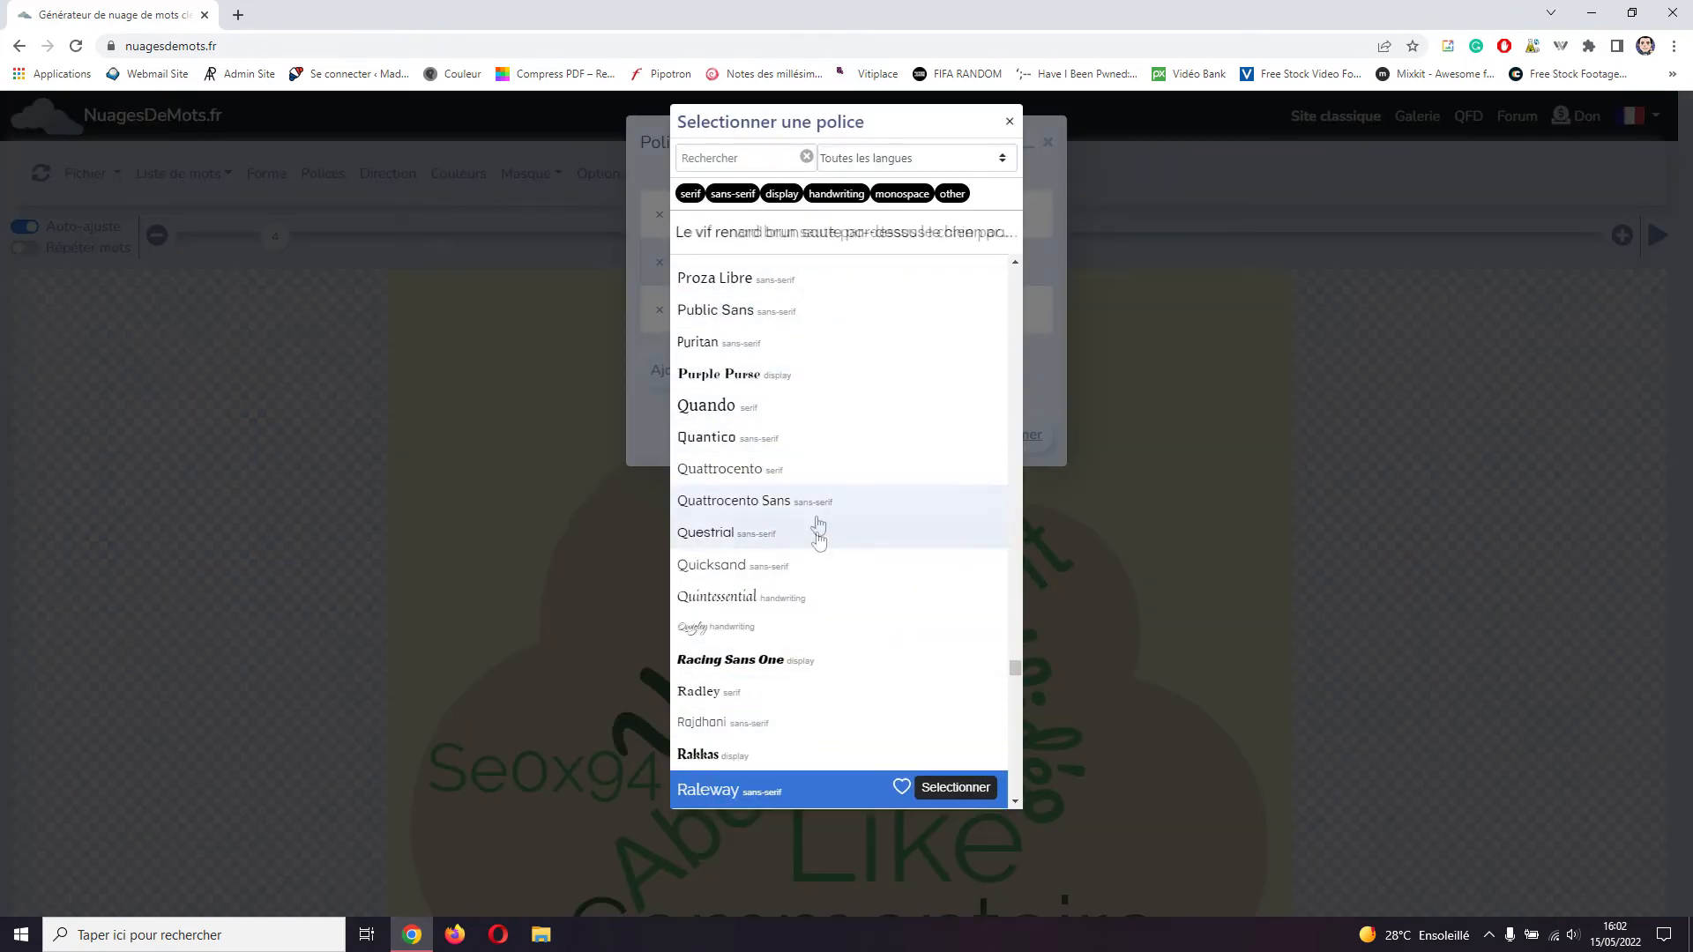
pyautogui.scroll(-9, 839, 697)
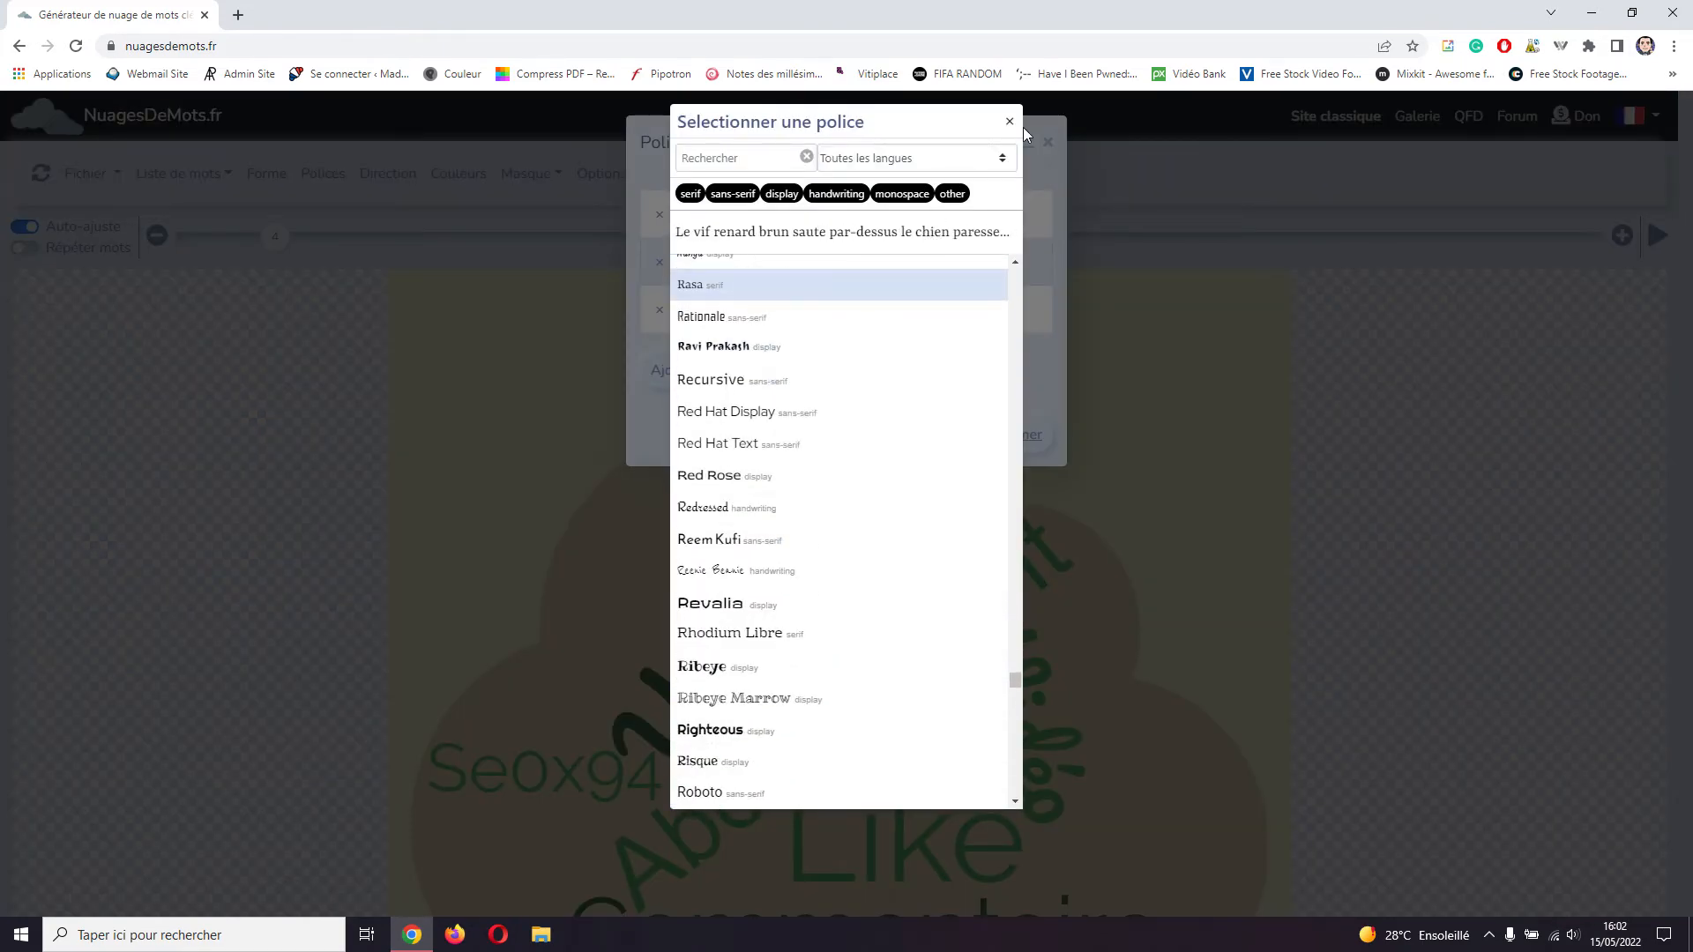
pyautogui.click(1009, 121)
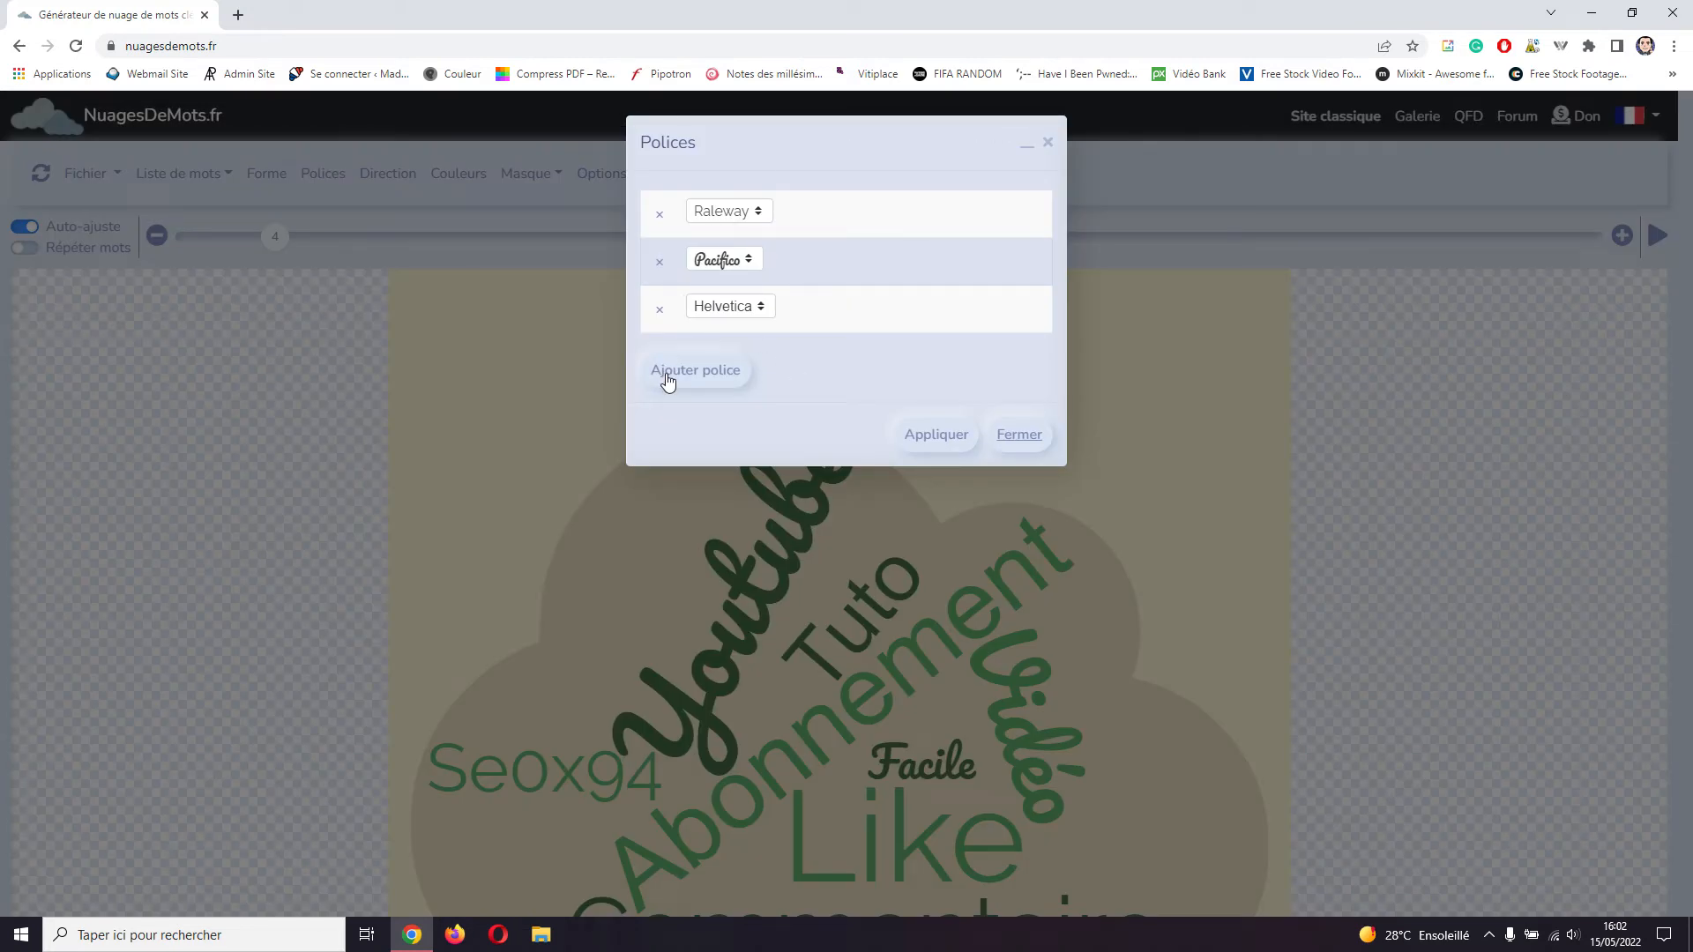
# Add a fourth font to the word cloud, set it to Almendra SC and apply the font list
pyautogui.click(718, 370)
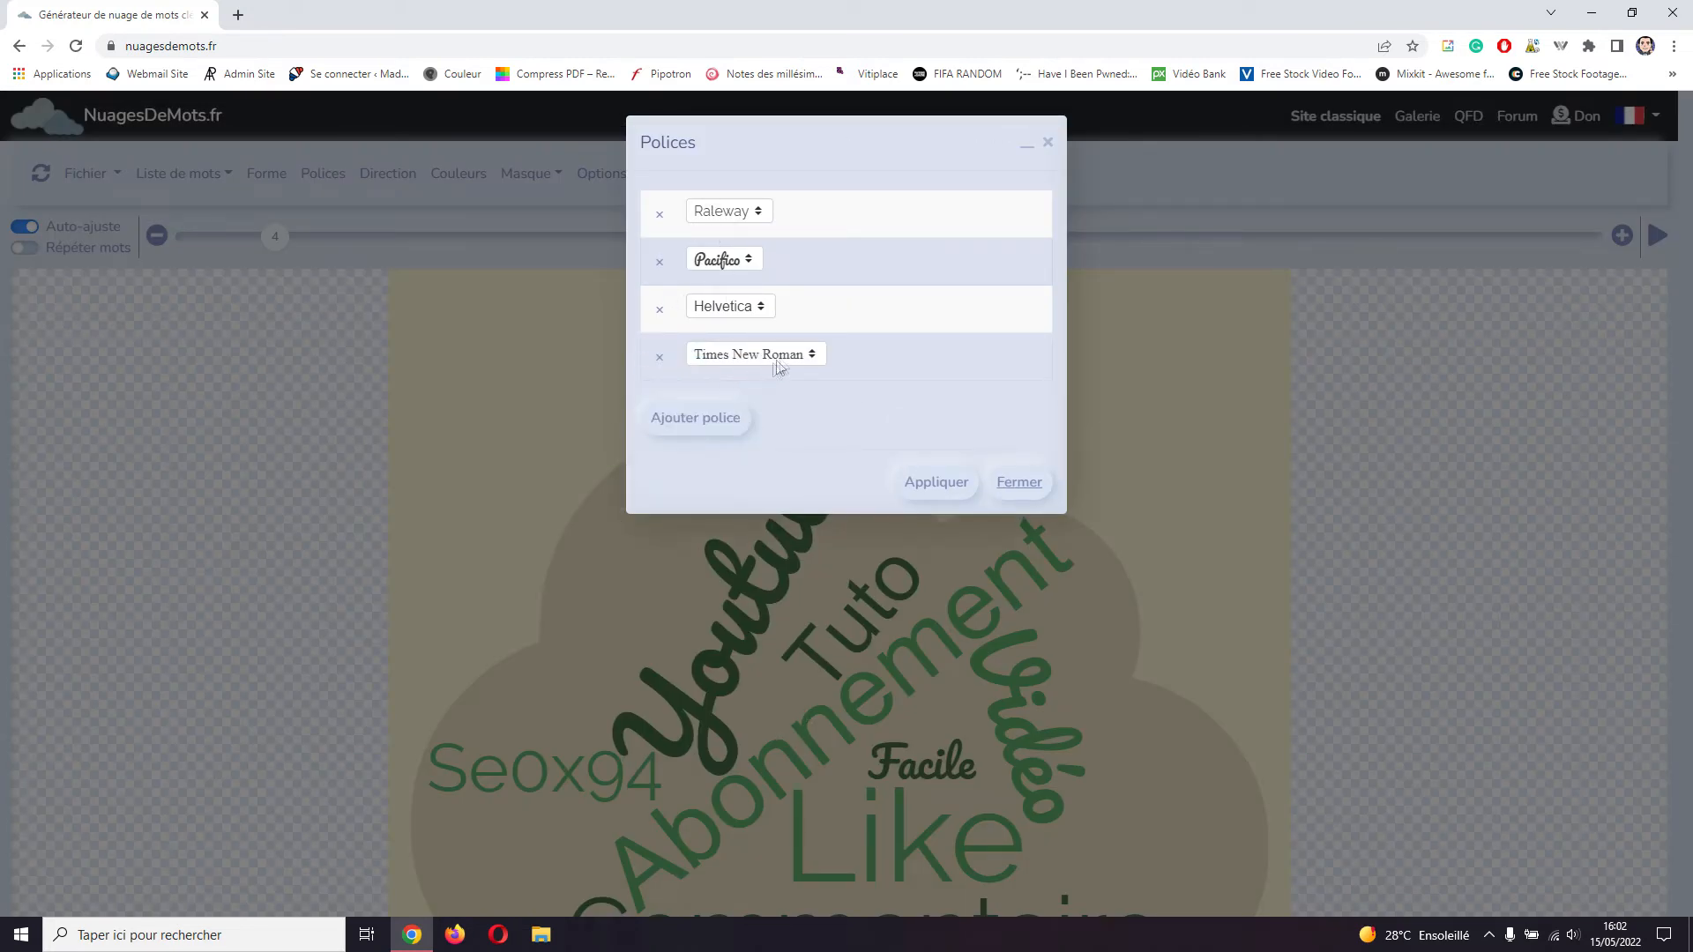
pyautogui.click(770, 369)
pyautogui.scroll(-10, 798, 555)
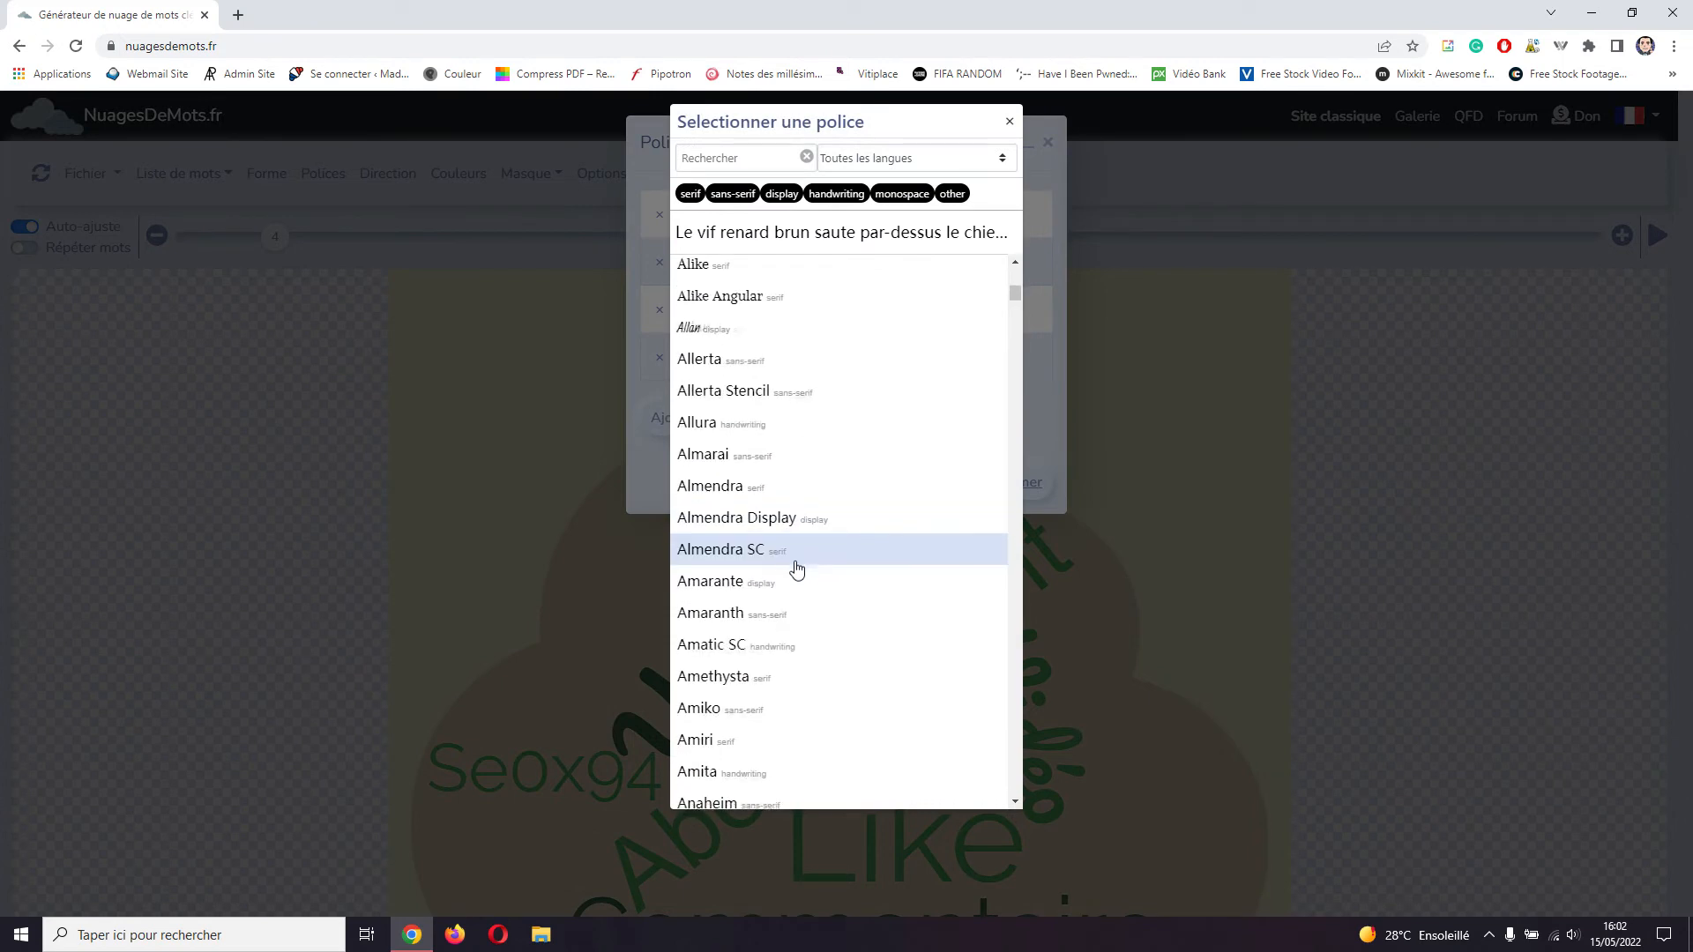
pyautogui.click(796, 565)
pyautogui.click(961, 553)
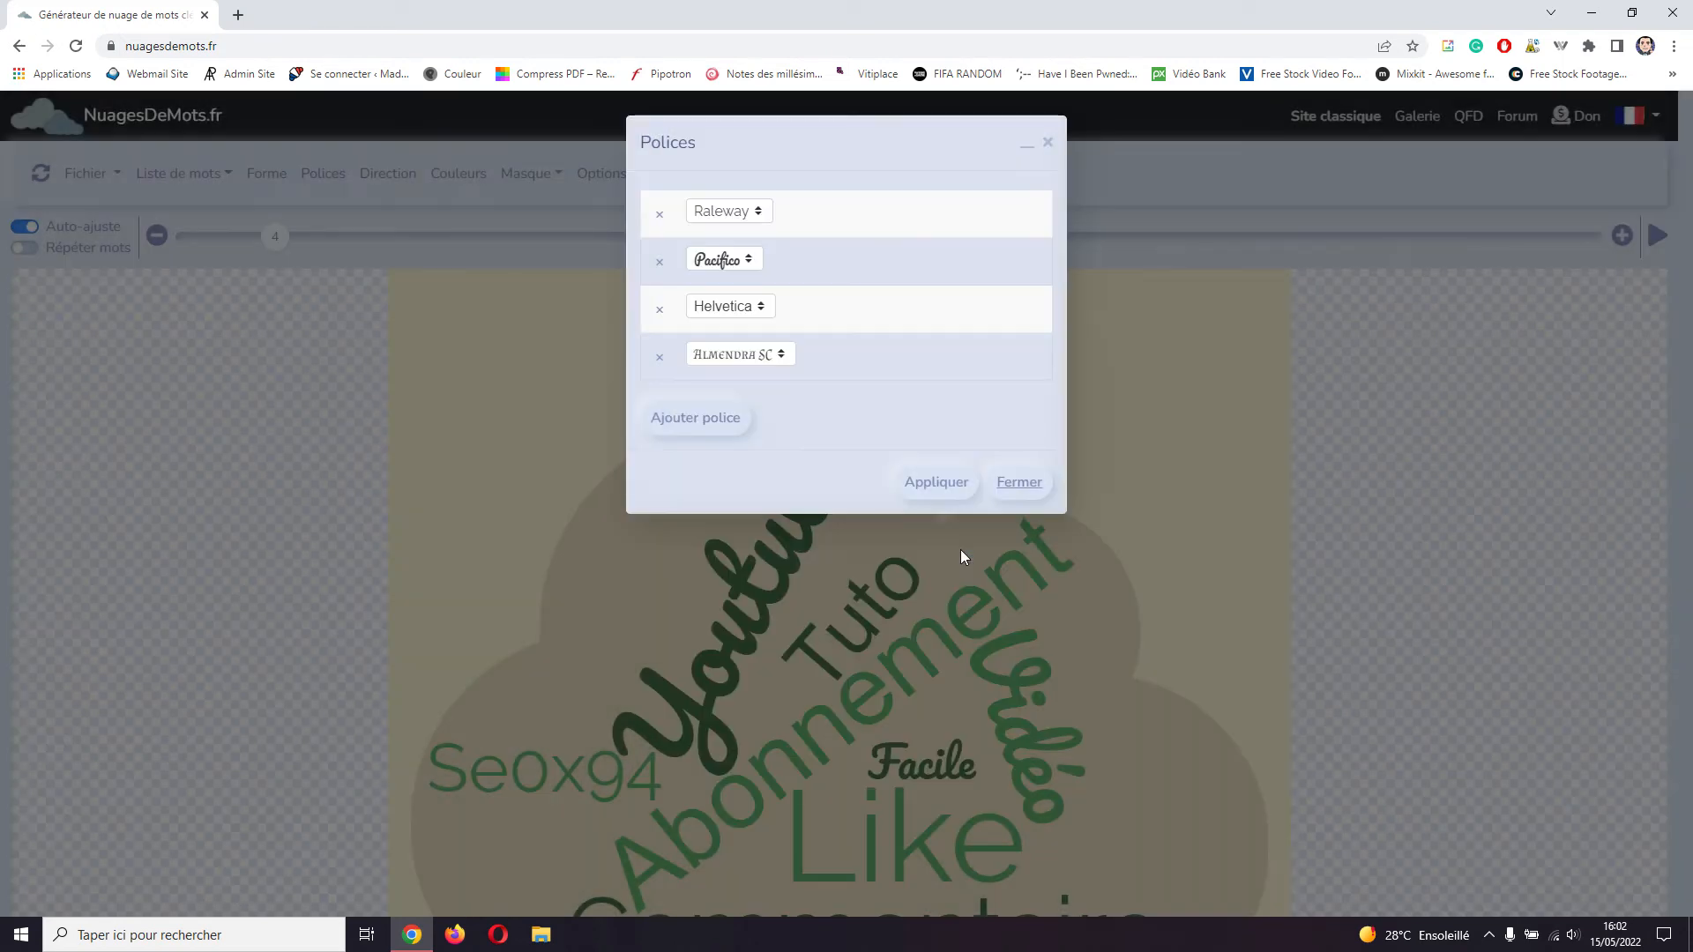
pyautogui.click(927, 477)
pyautogui.scroll(-2, 928, 483)
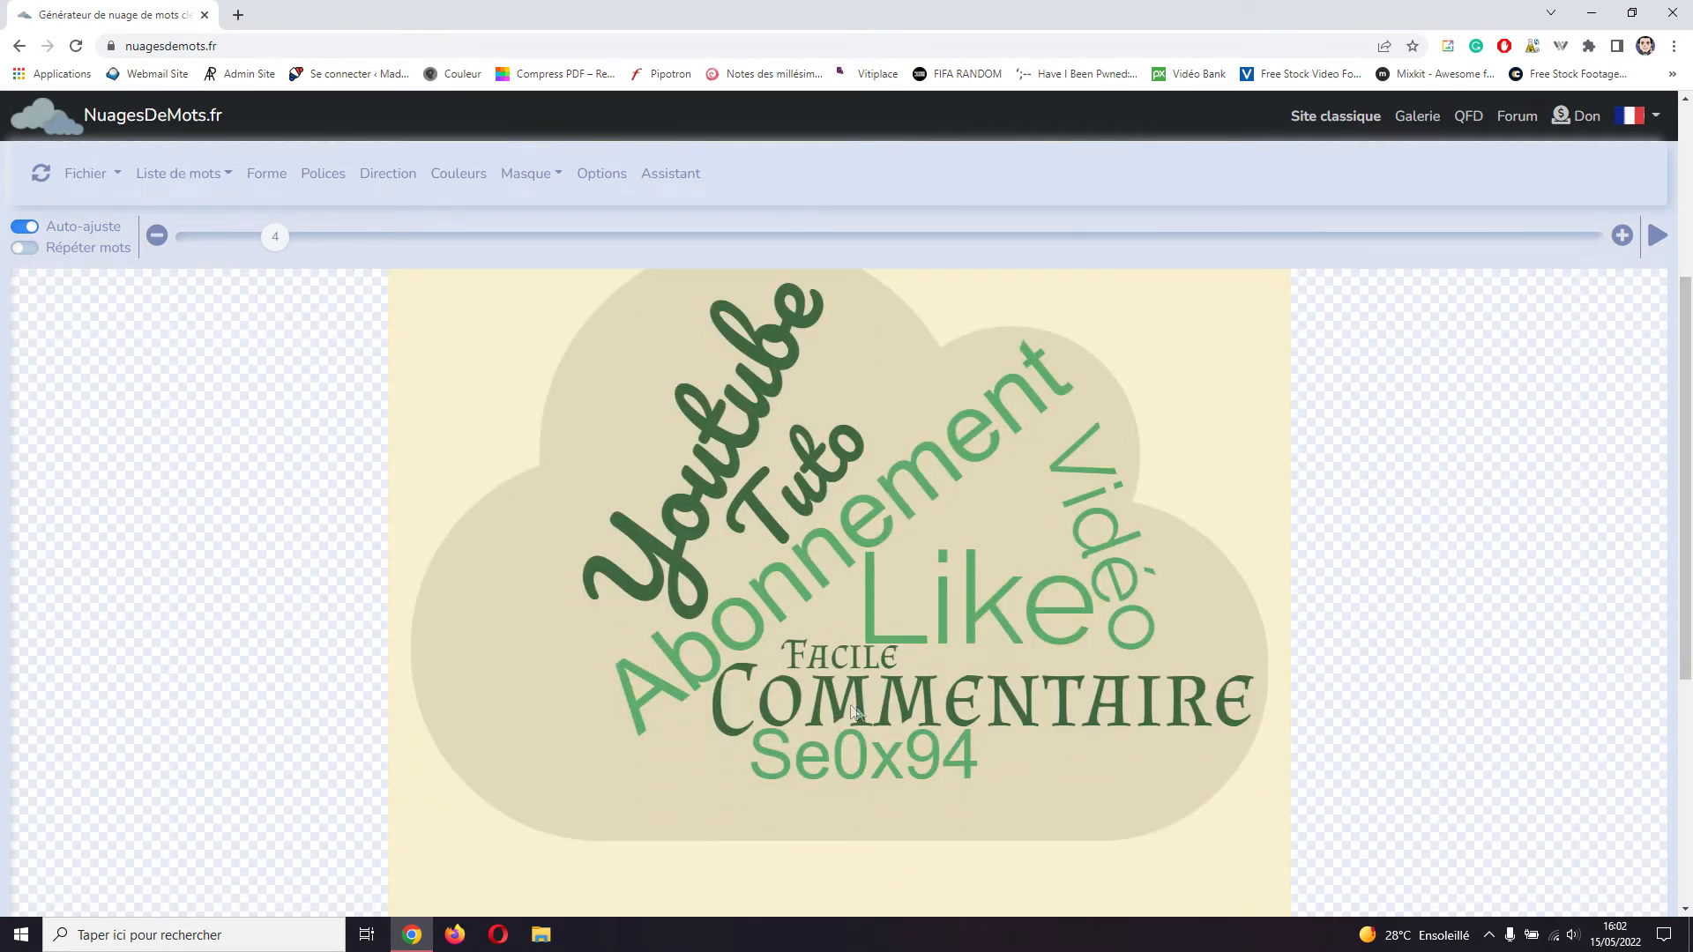
pyautogui.scroll(1, 882, 643)
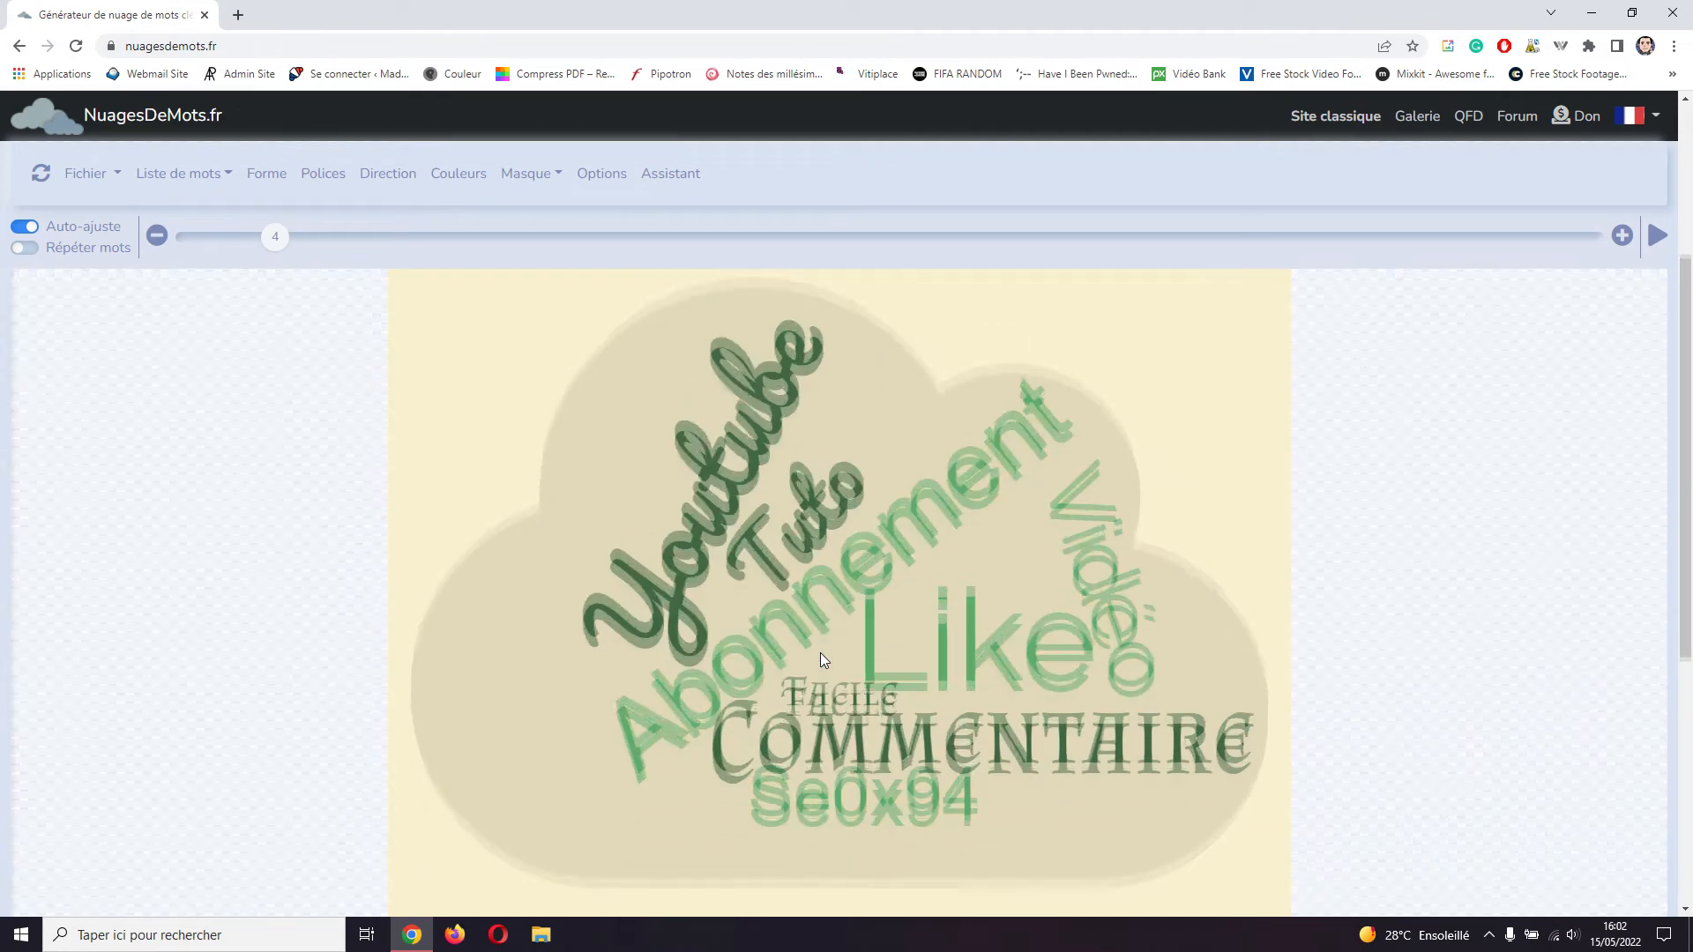
# Change the first word colour from the light green to a dark blue of about RGB 55, 70, 140
pyautogui.click(457, 180)
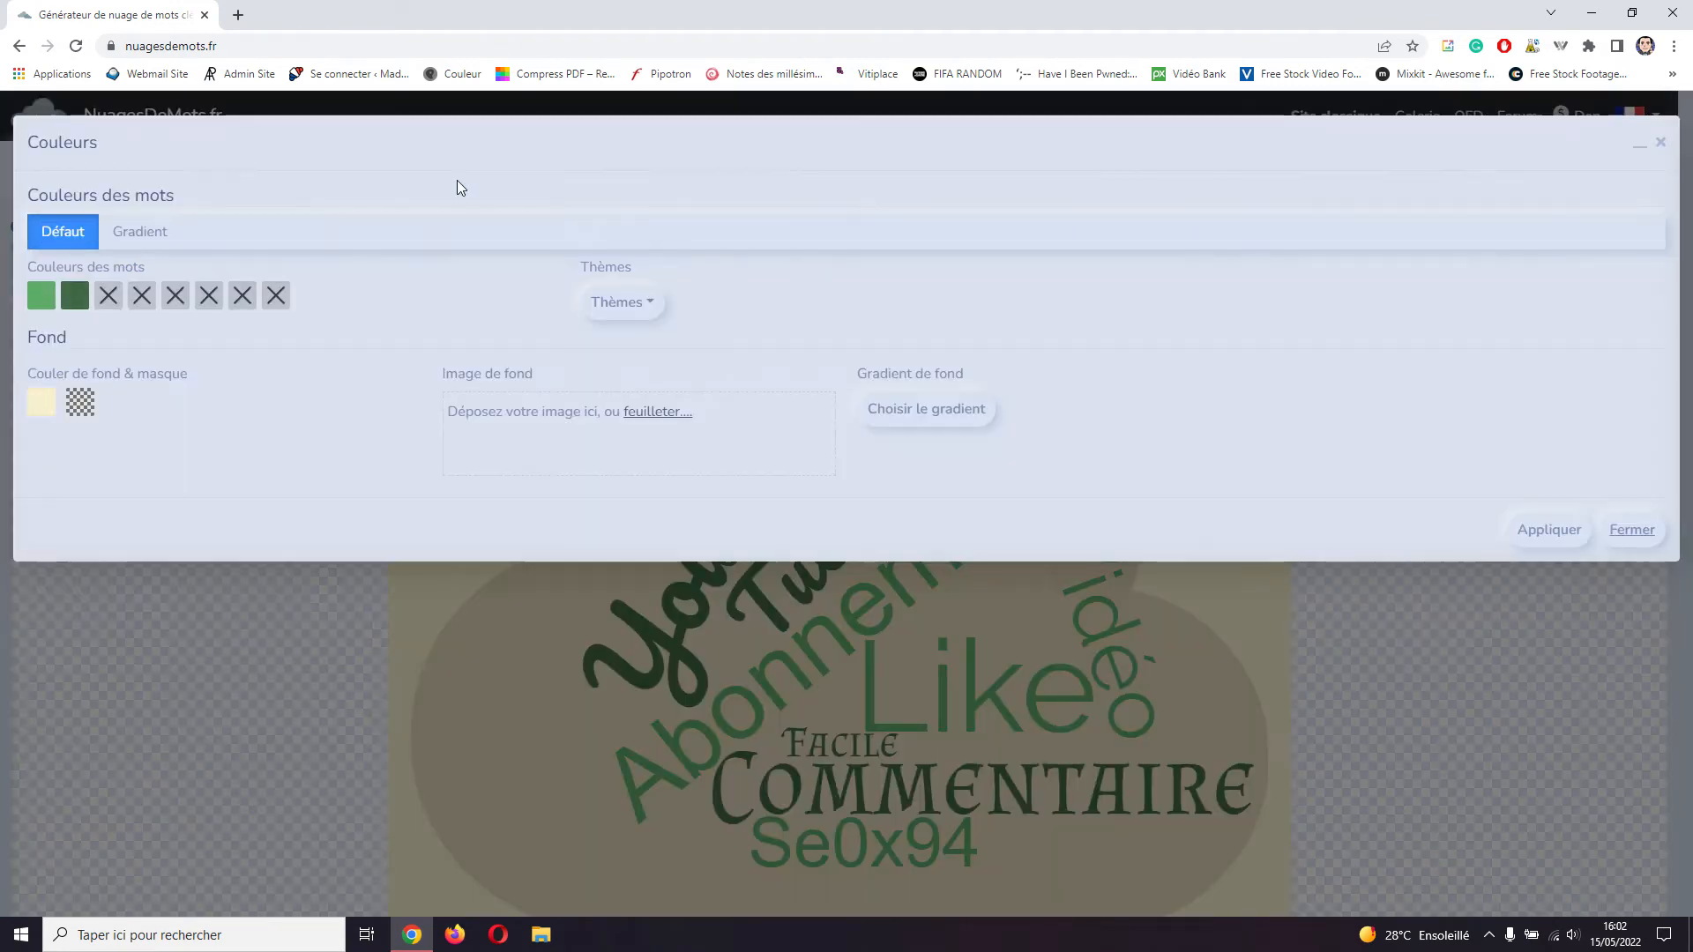
pyautogui.click(42, 406)
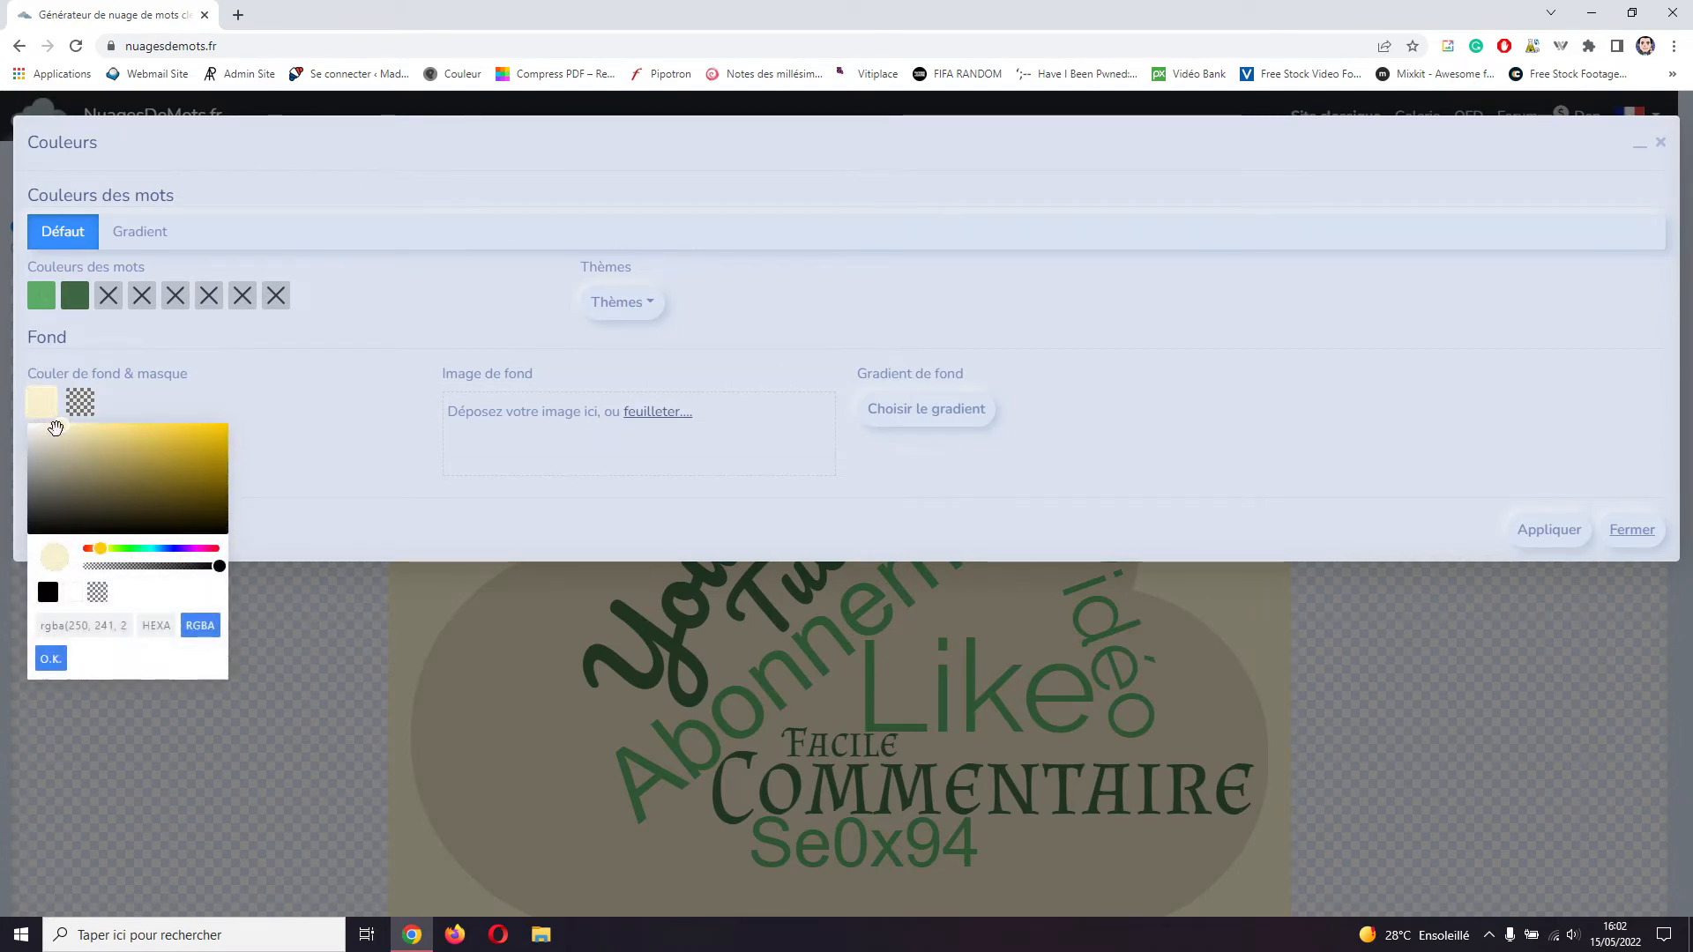
pyautogui.click(316, 397)
pyautogui.click(44, 296)
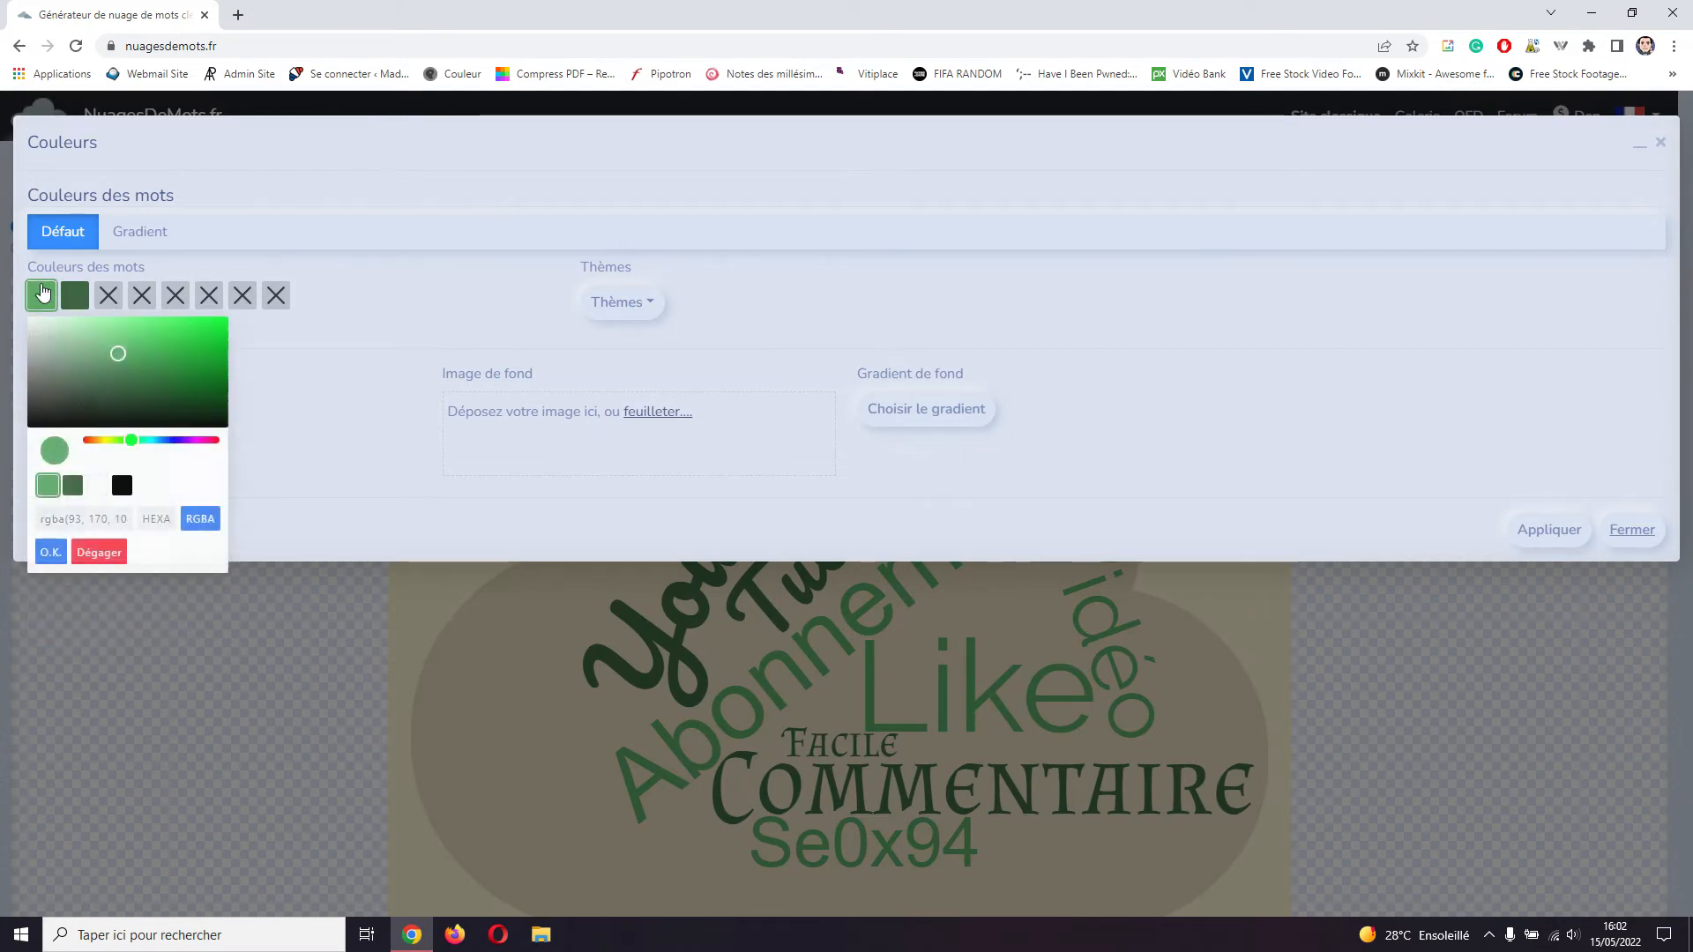
pyautogui.moveTo(134, 440); pyautogui.dragTo(170, 439)
pyautogui.click(149, 367)
pyautogui.click(289, 399)
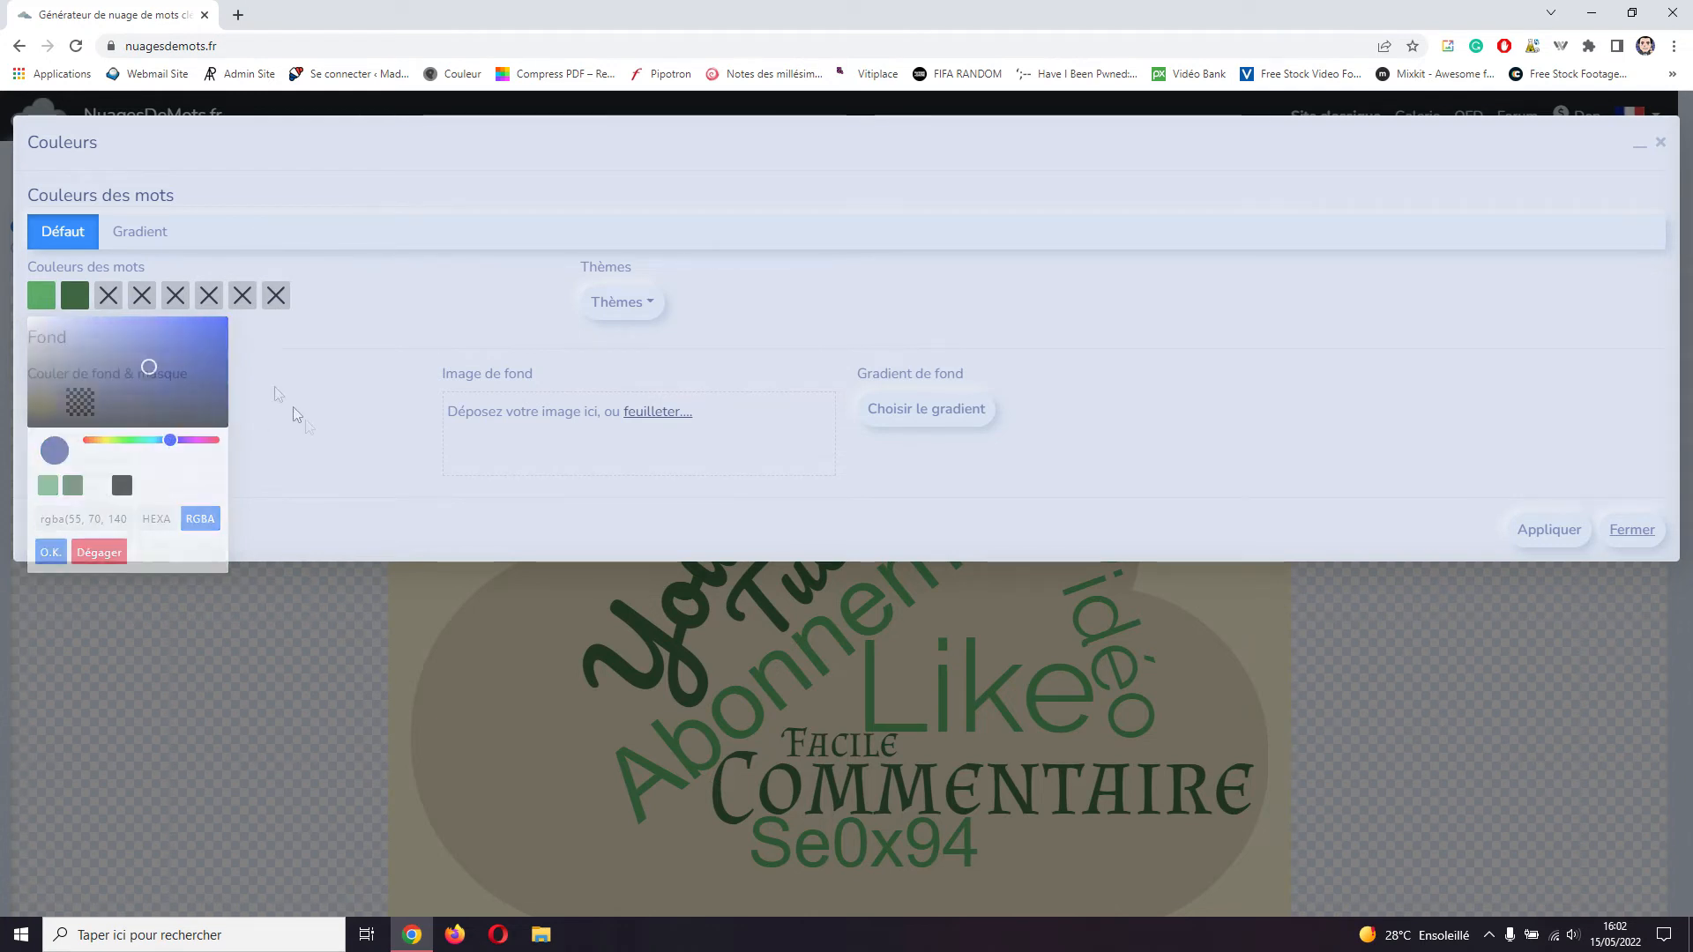
pyautogui.click(49, 298)
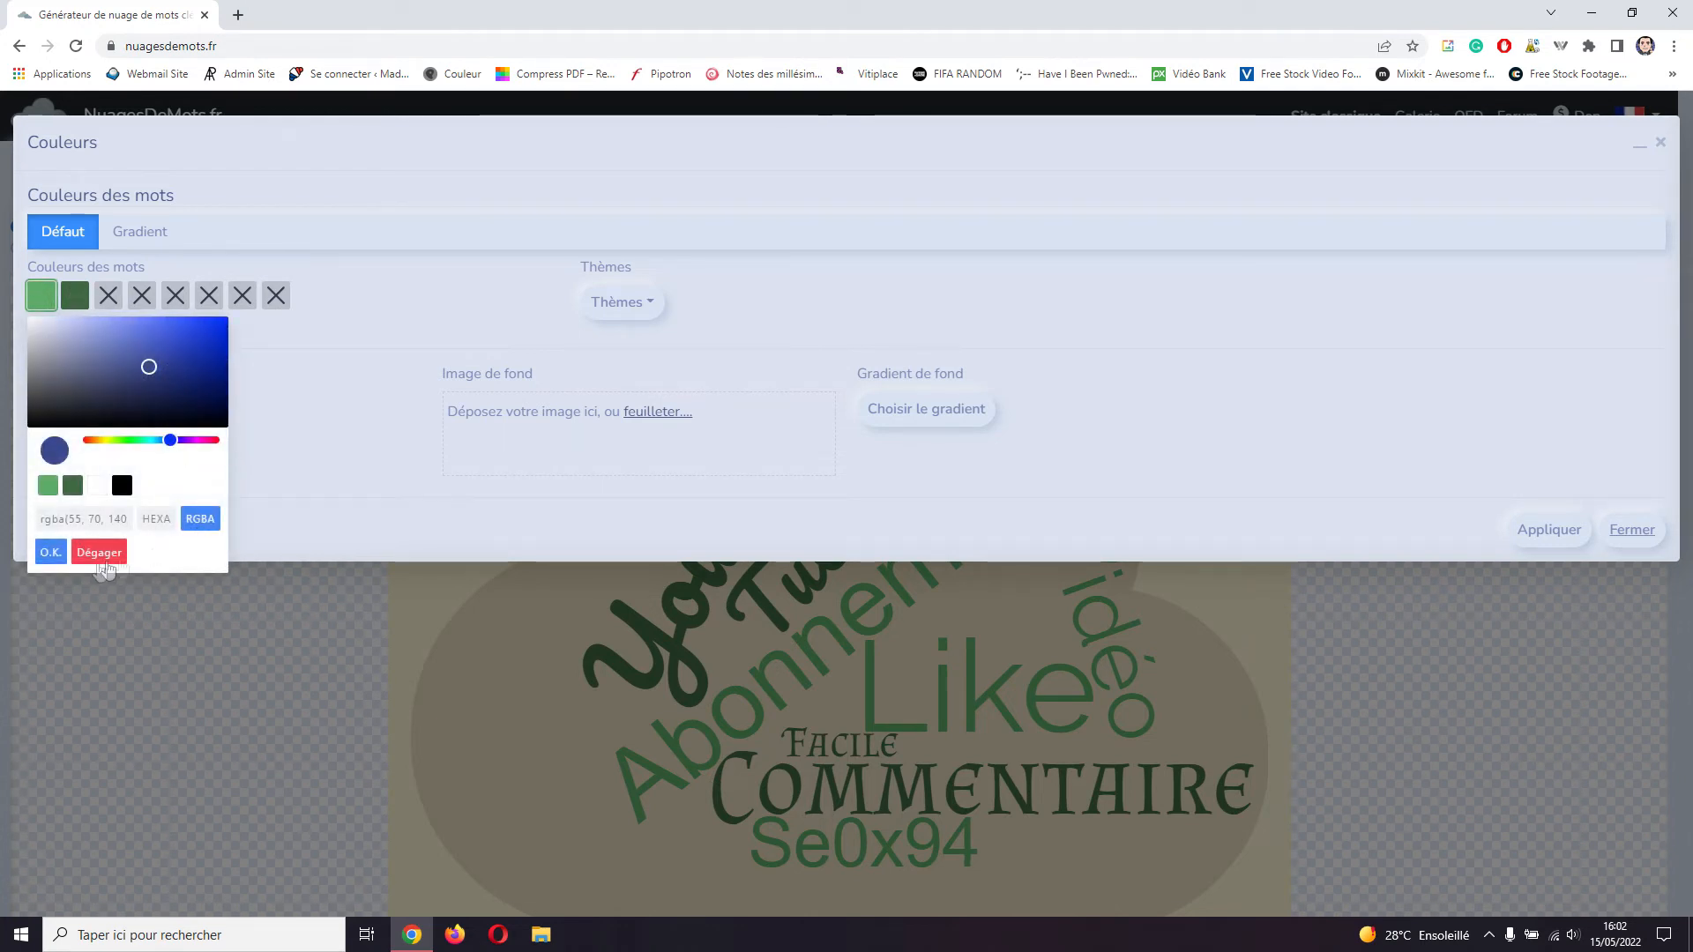
pyautogui.click(50, 552)
# Set the second word colour to a very dark purple and apply the new colours to the word cloud
pyautogui.click(72, 305)
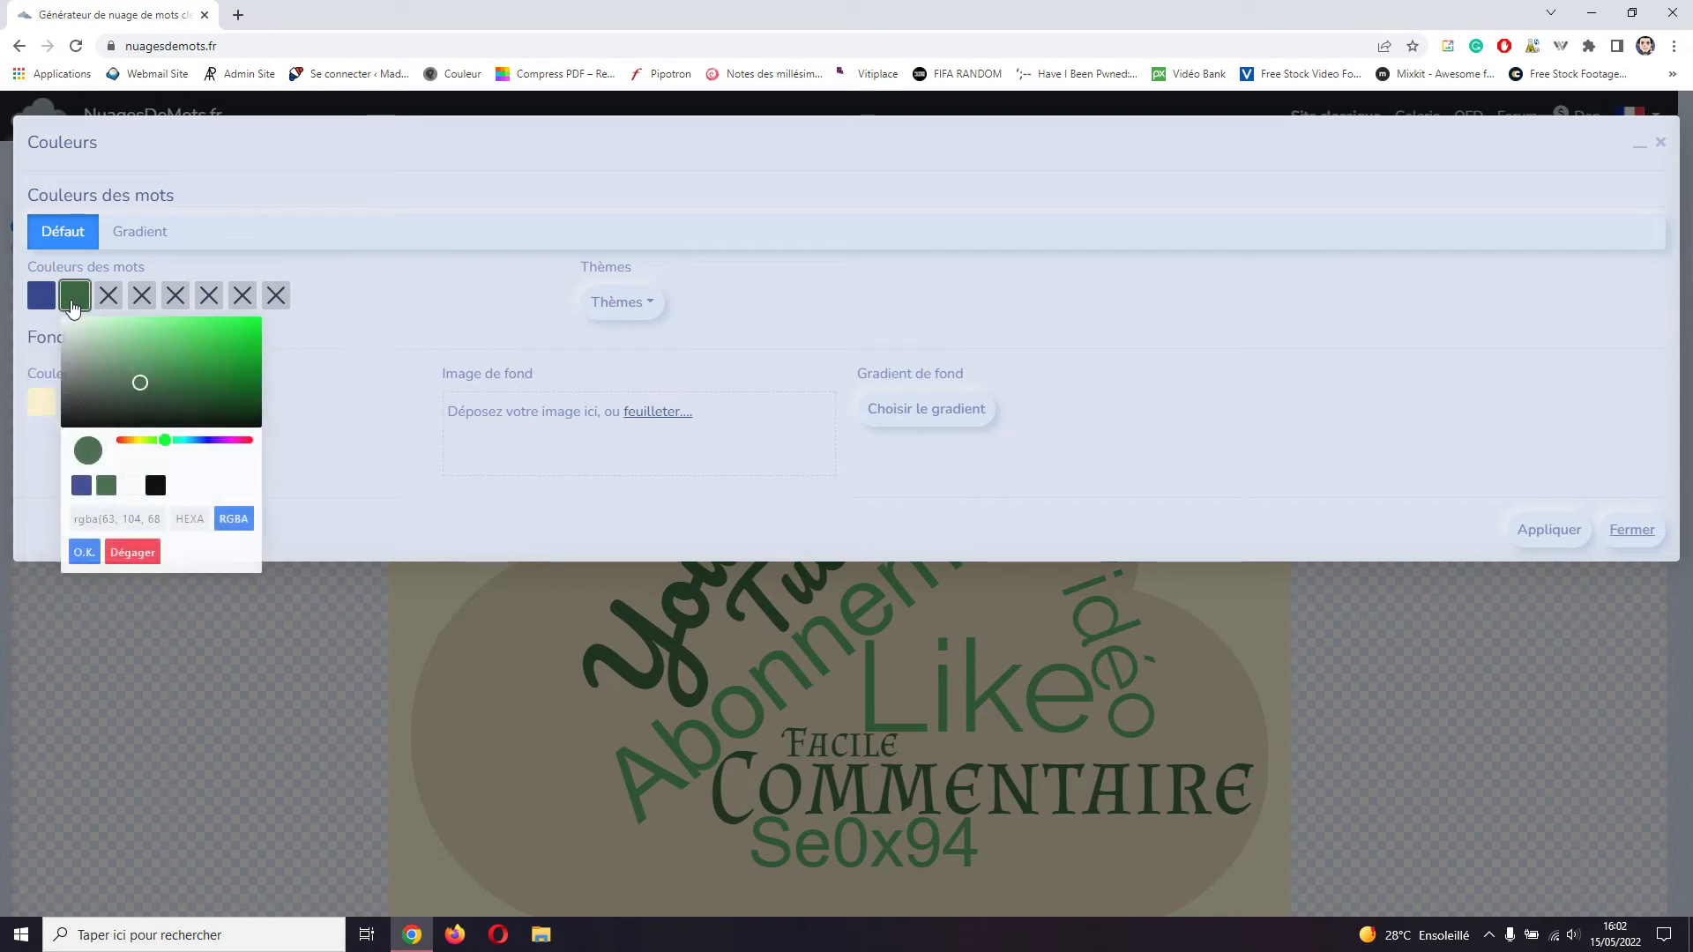
pyautogui.moveTo(166, 444); pyautogui.dragTo(227, 441)
pyautogui.click(147, 388)
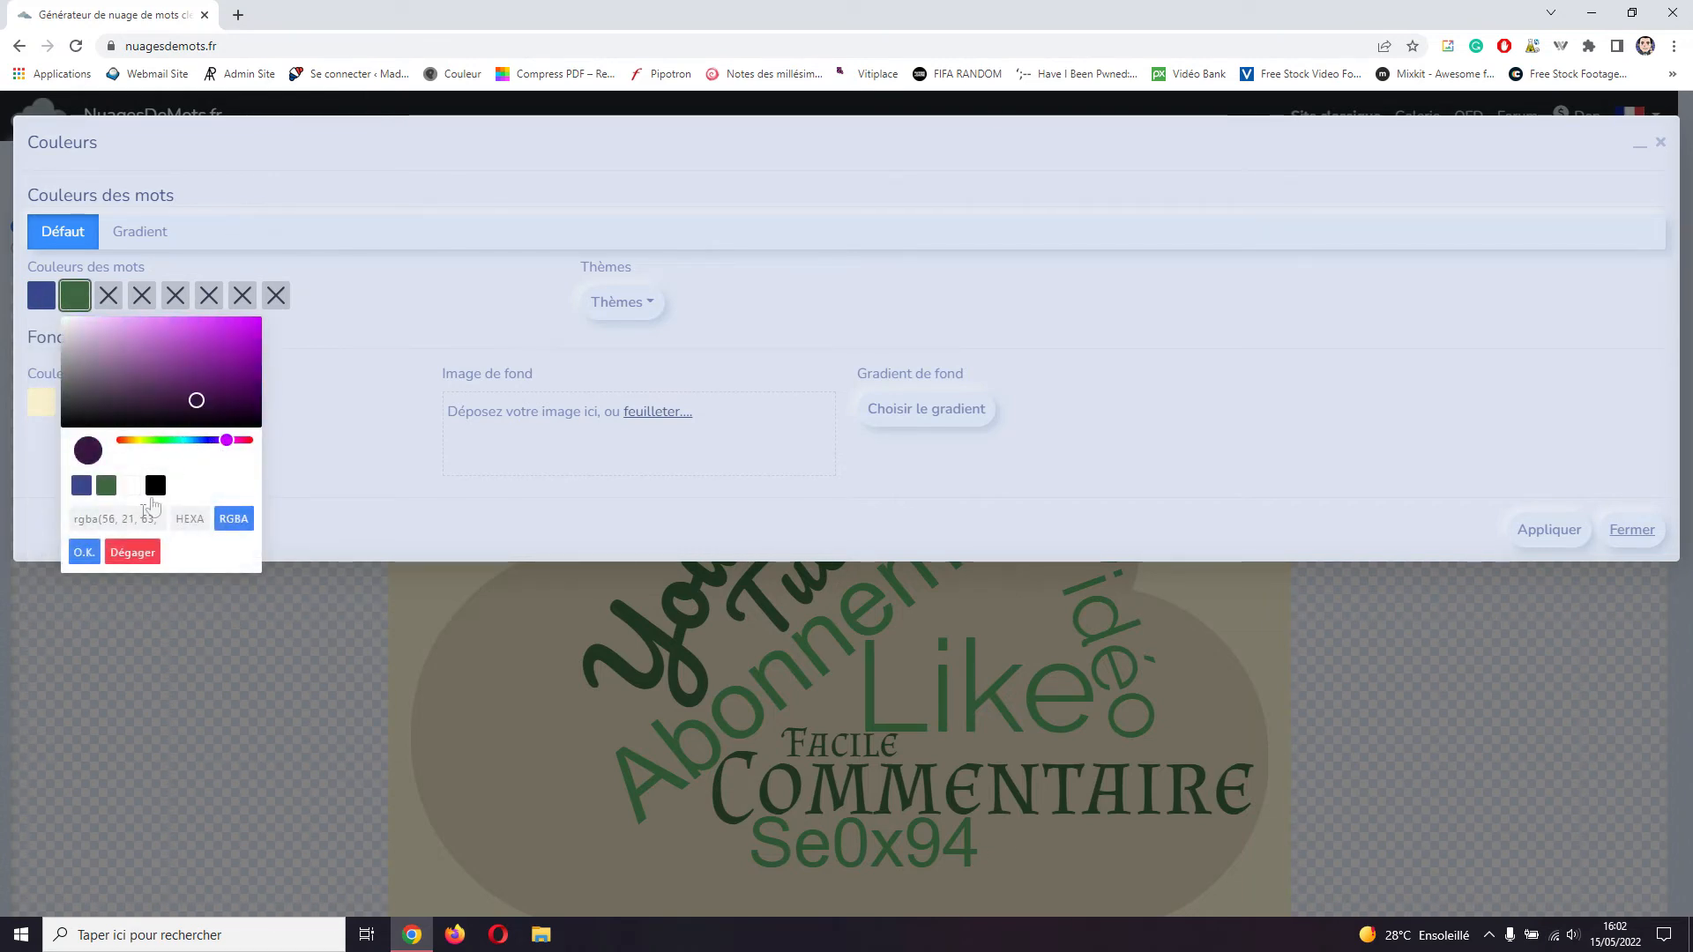
pyautogui.click(84, 552)
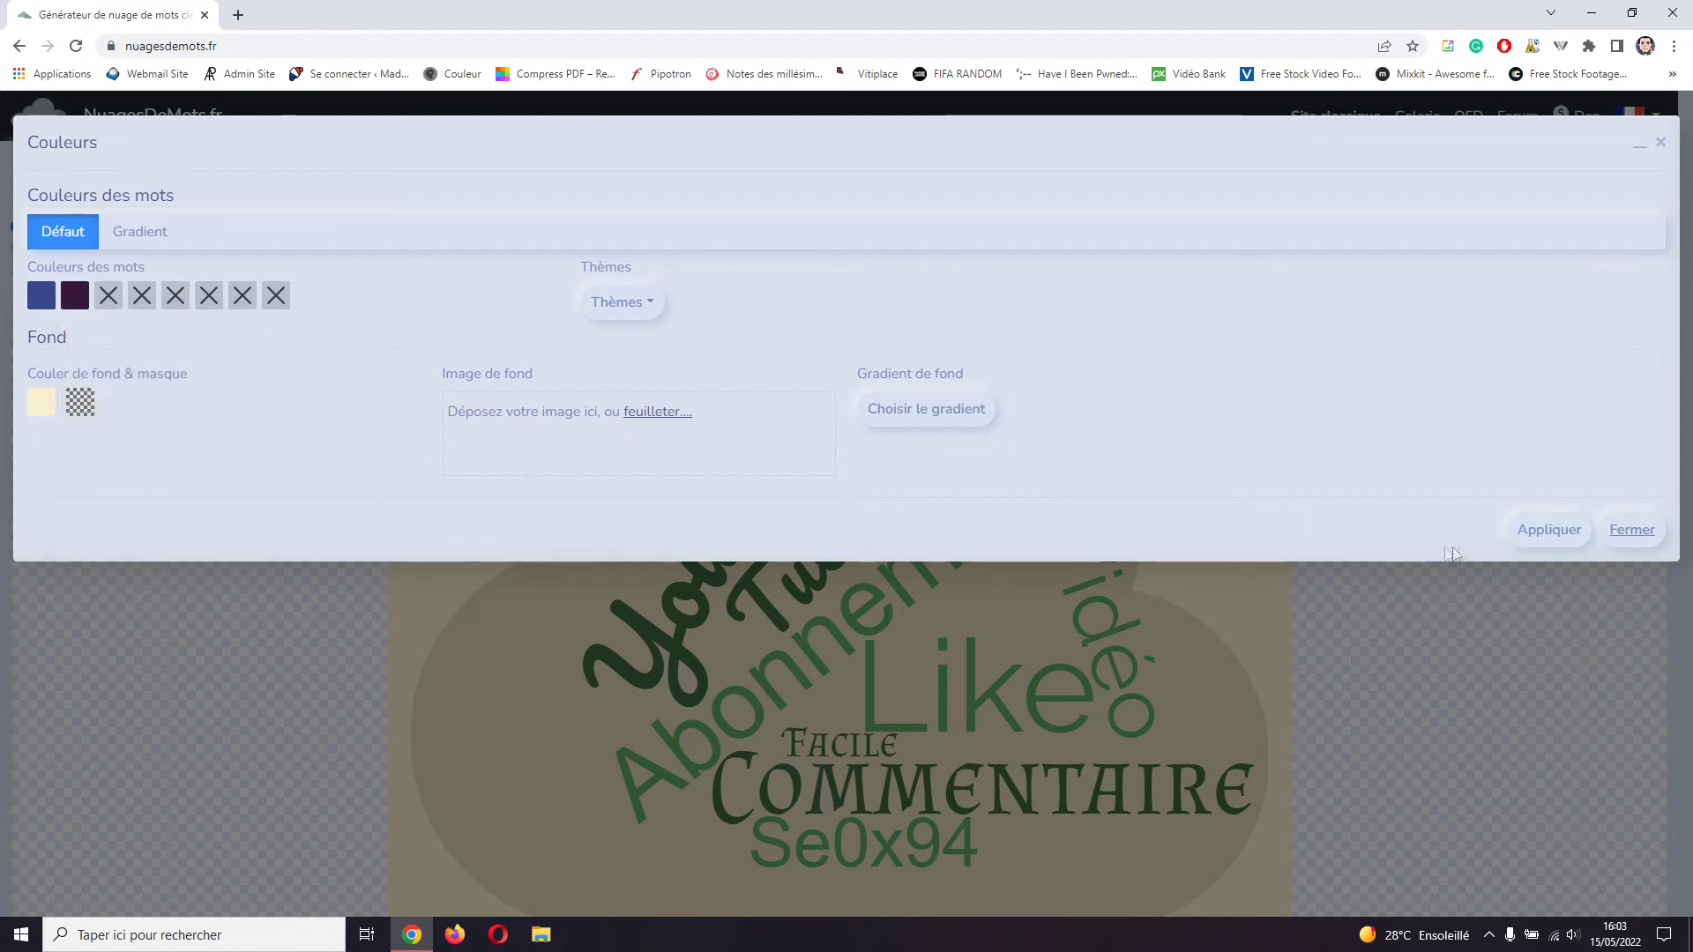
pyautogui.click(1538, 537)
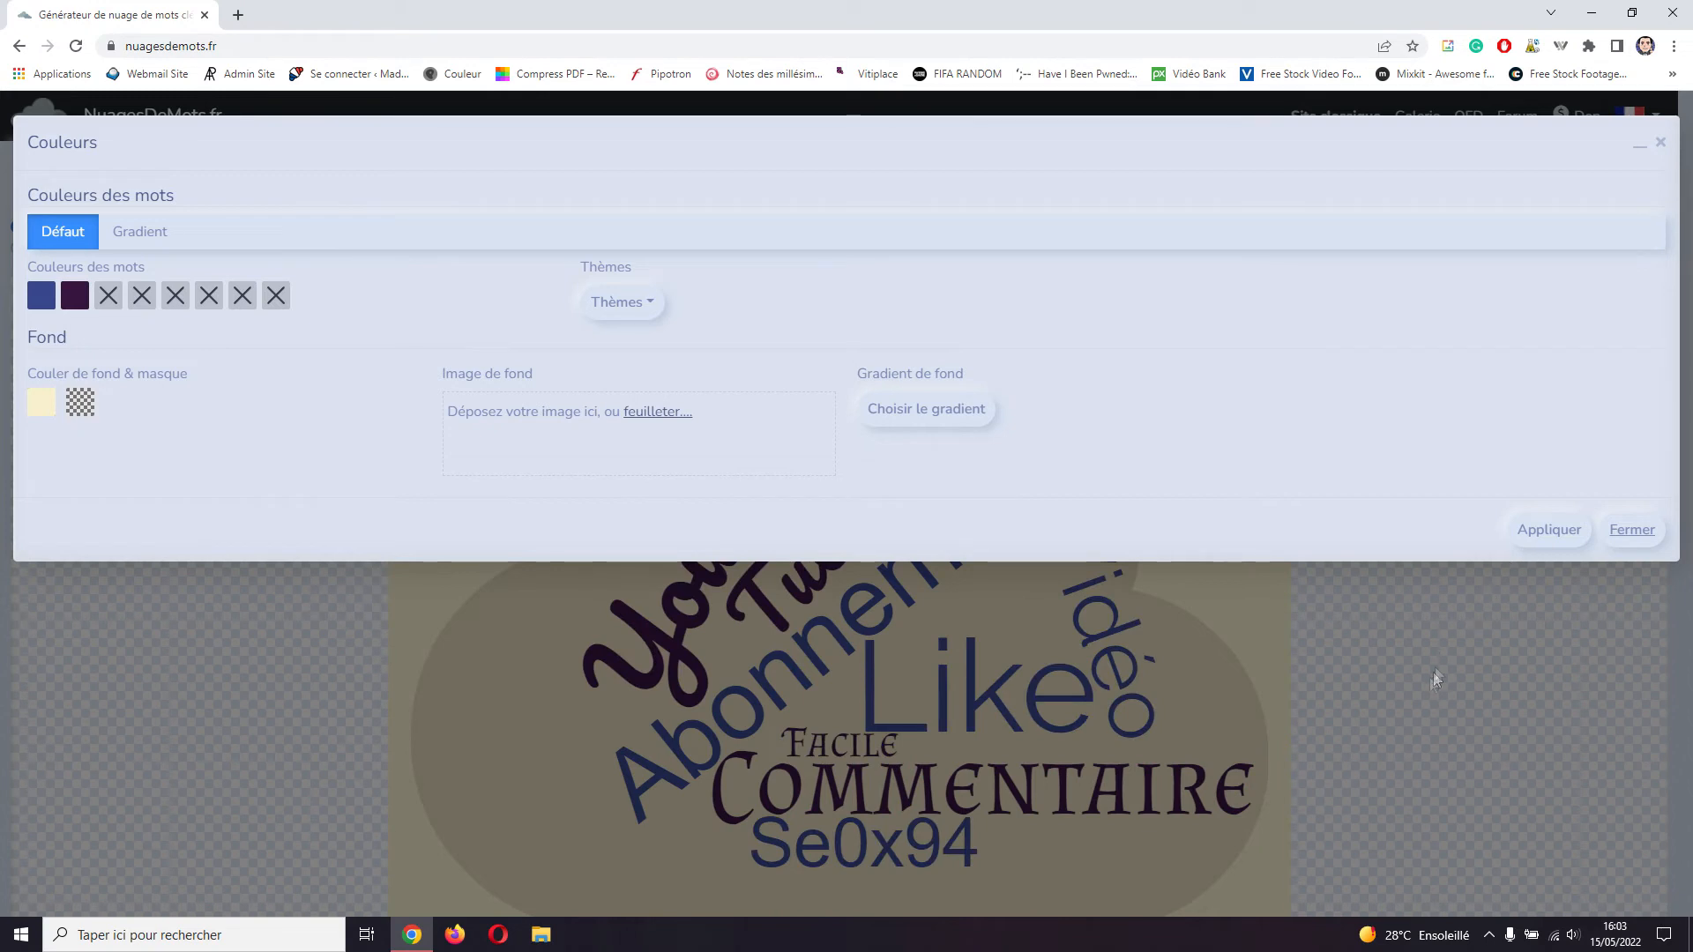
# Set the background and mask colour to white, apply it to the word cloud and close the colour settings
pyautogui.click(41, 406)
pyautogui.moveTo(34, 449); pyautogui.dragTo(27, 424)
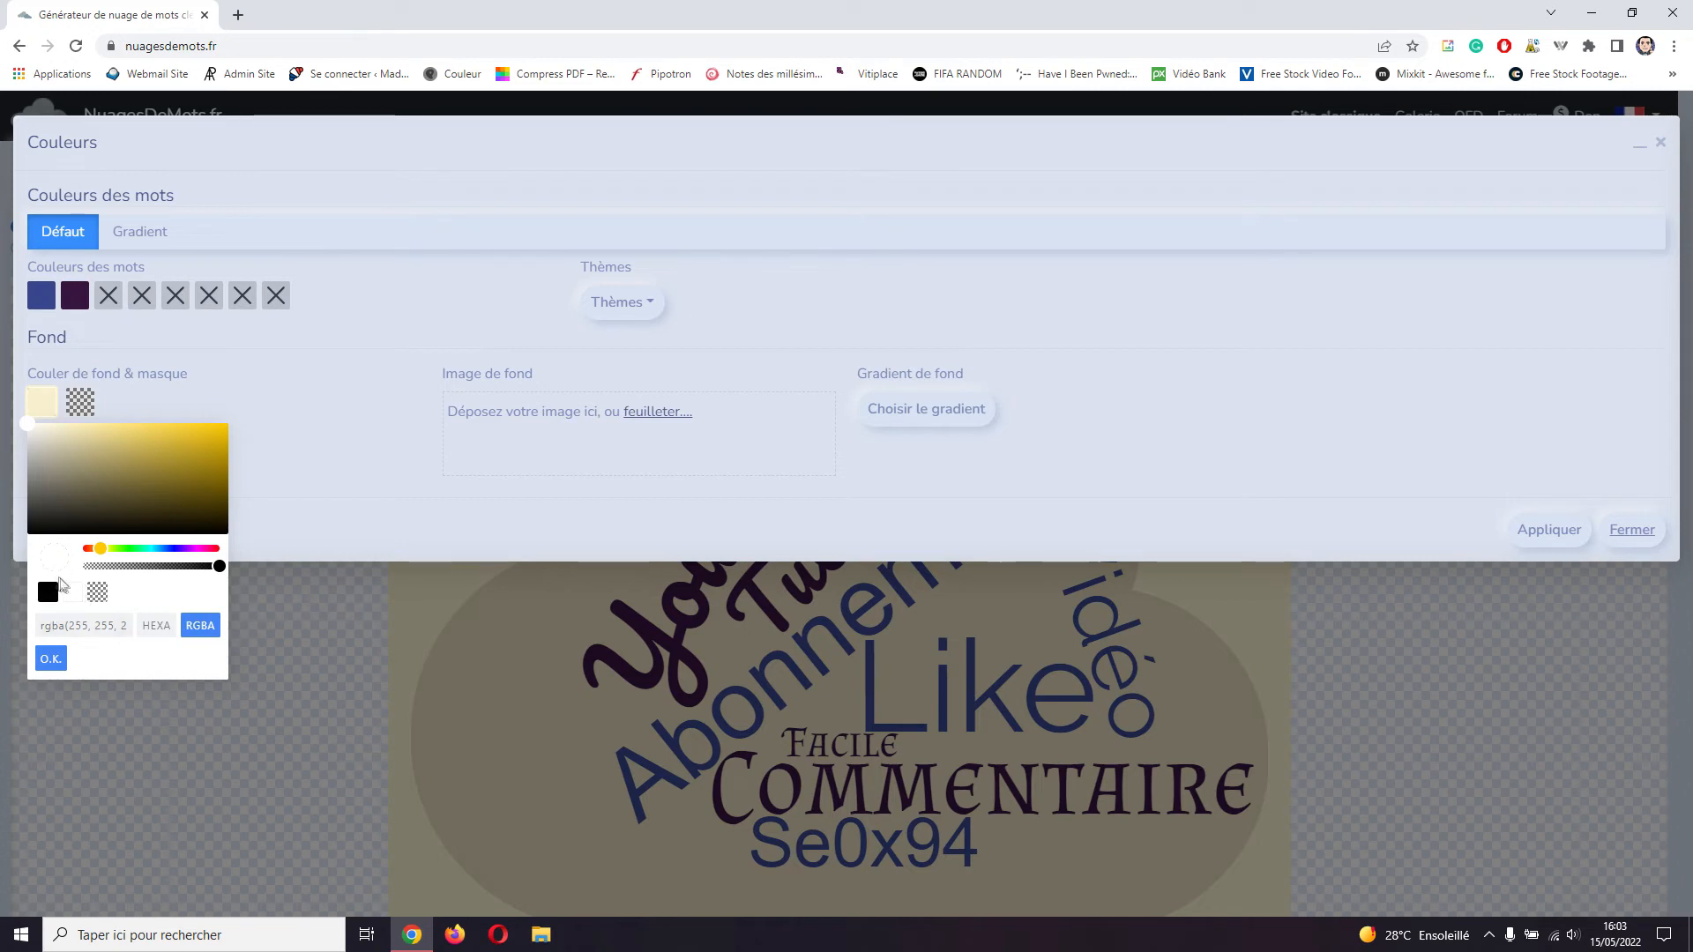
pyautogui.click(73, 594)
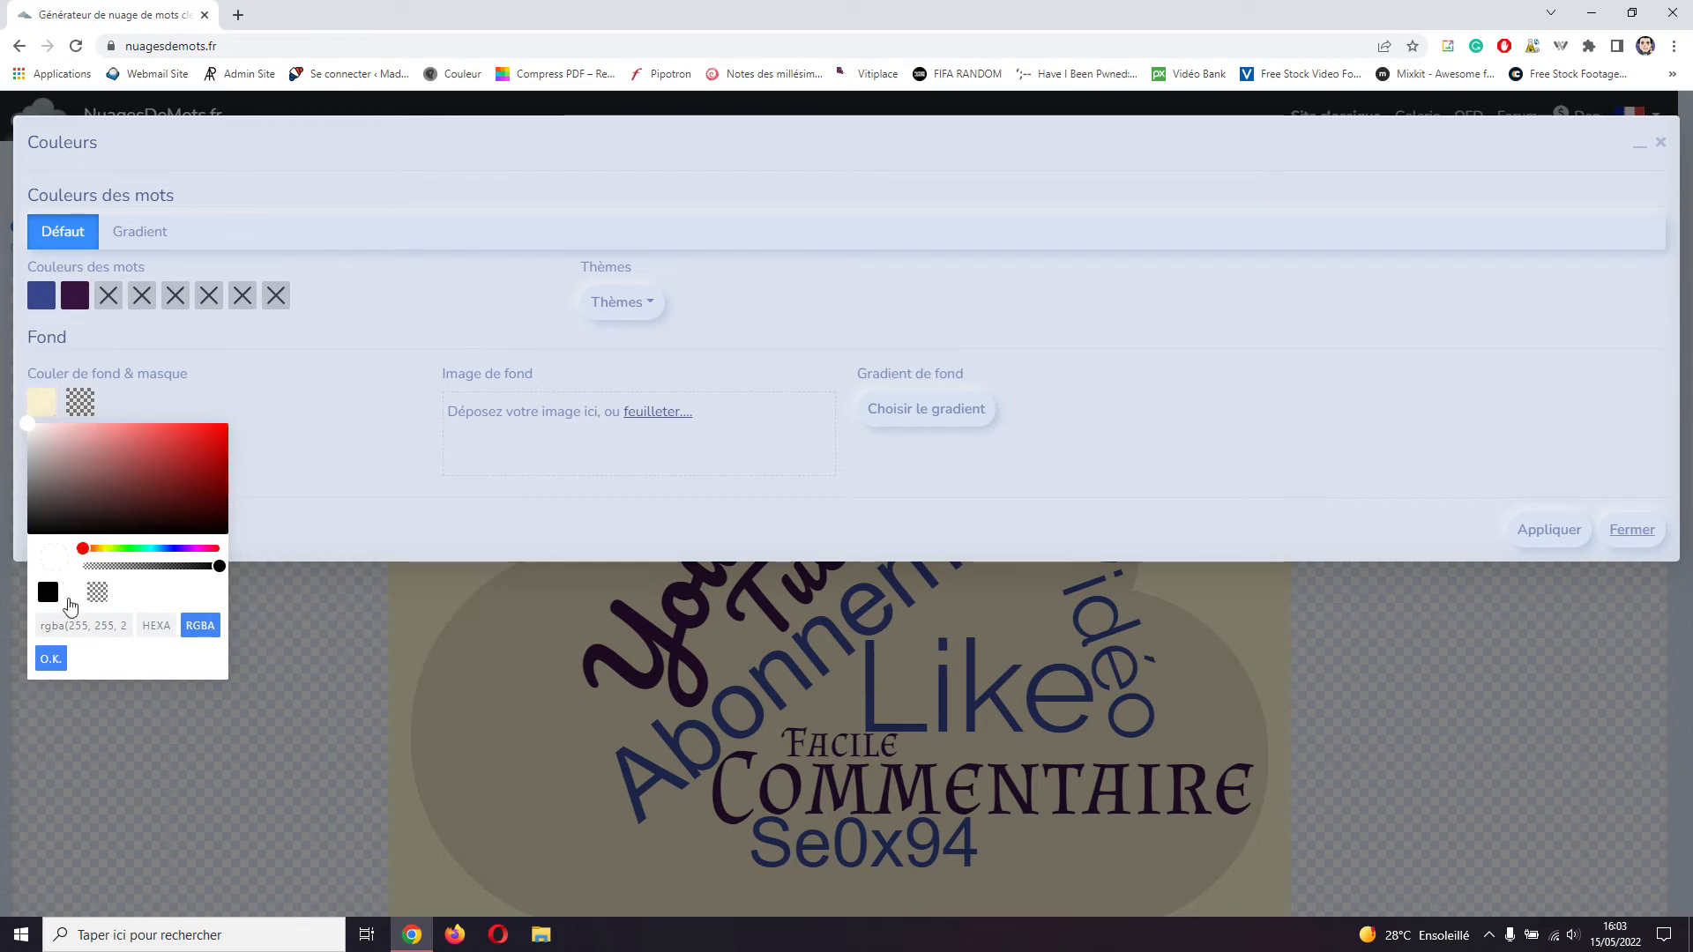
pyautogui.click(49, 661)
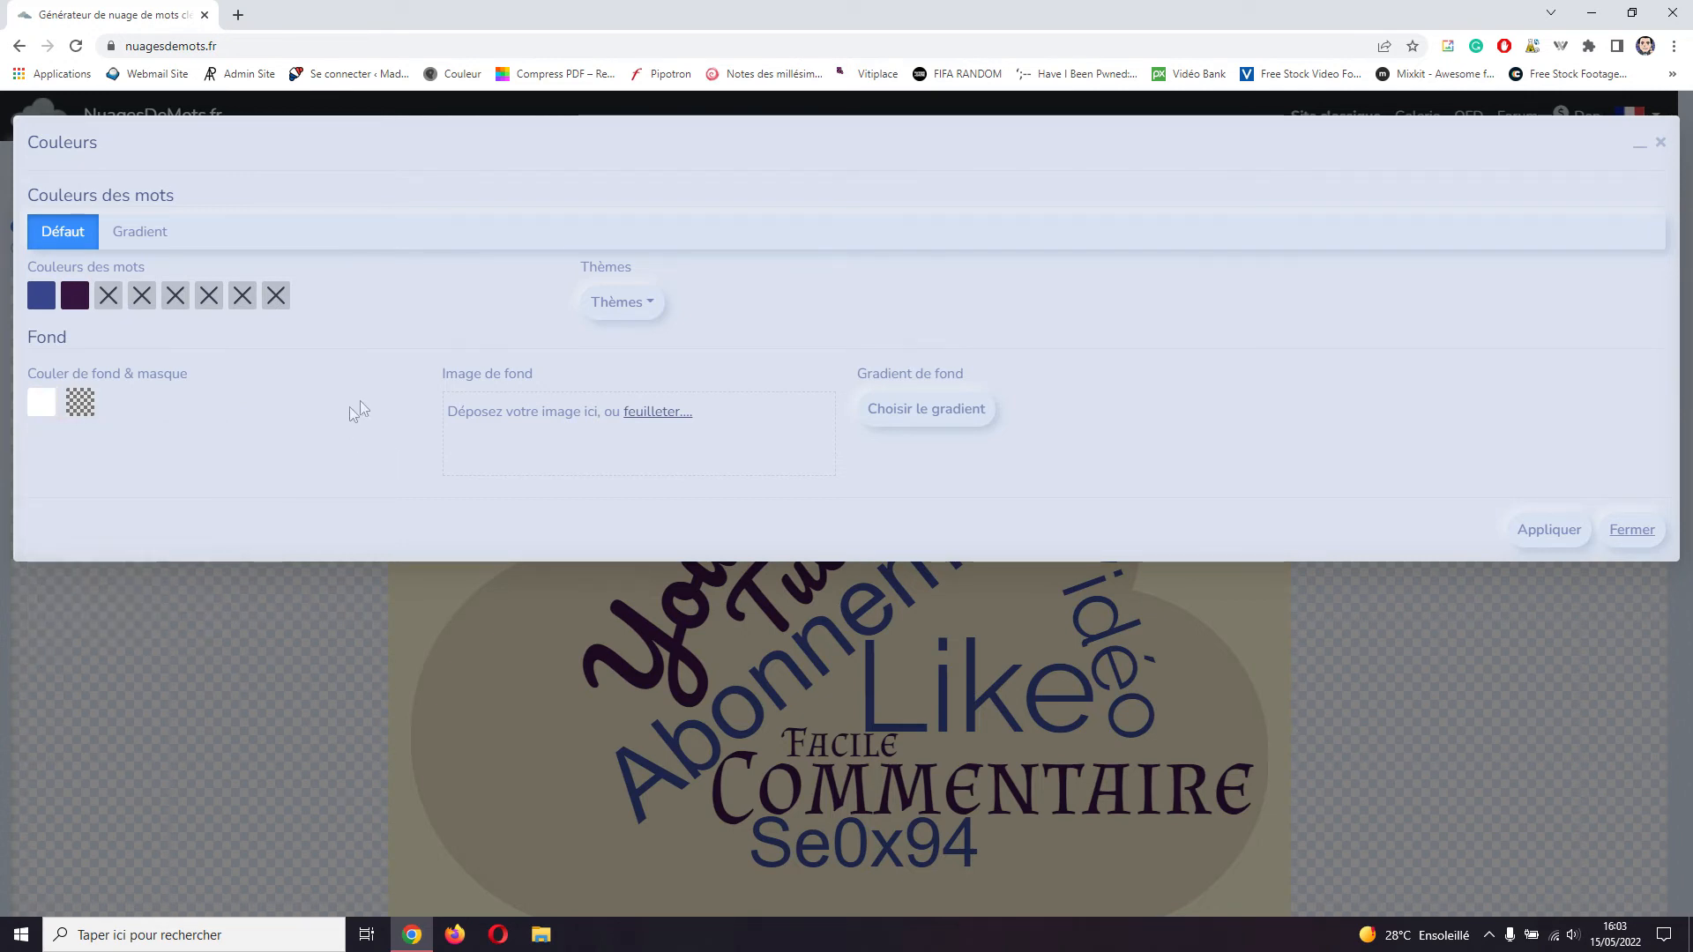
pyautogui.click(1520, 536)
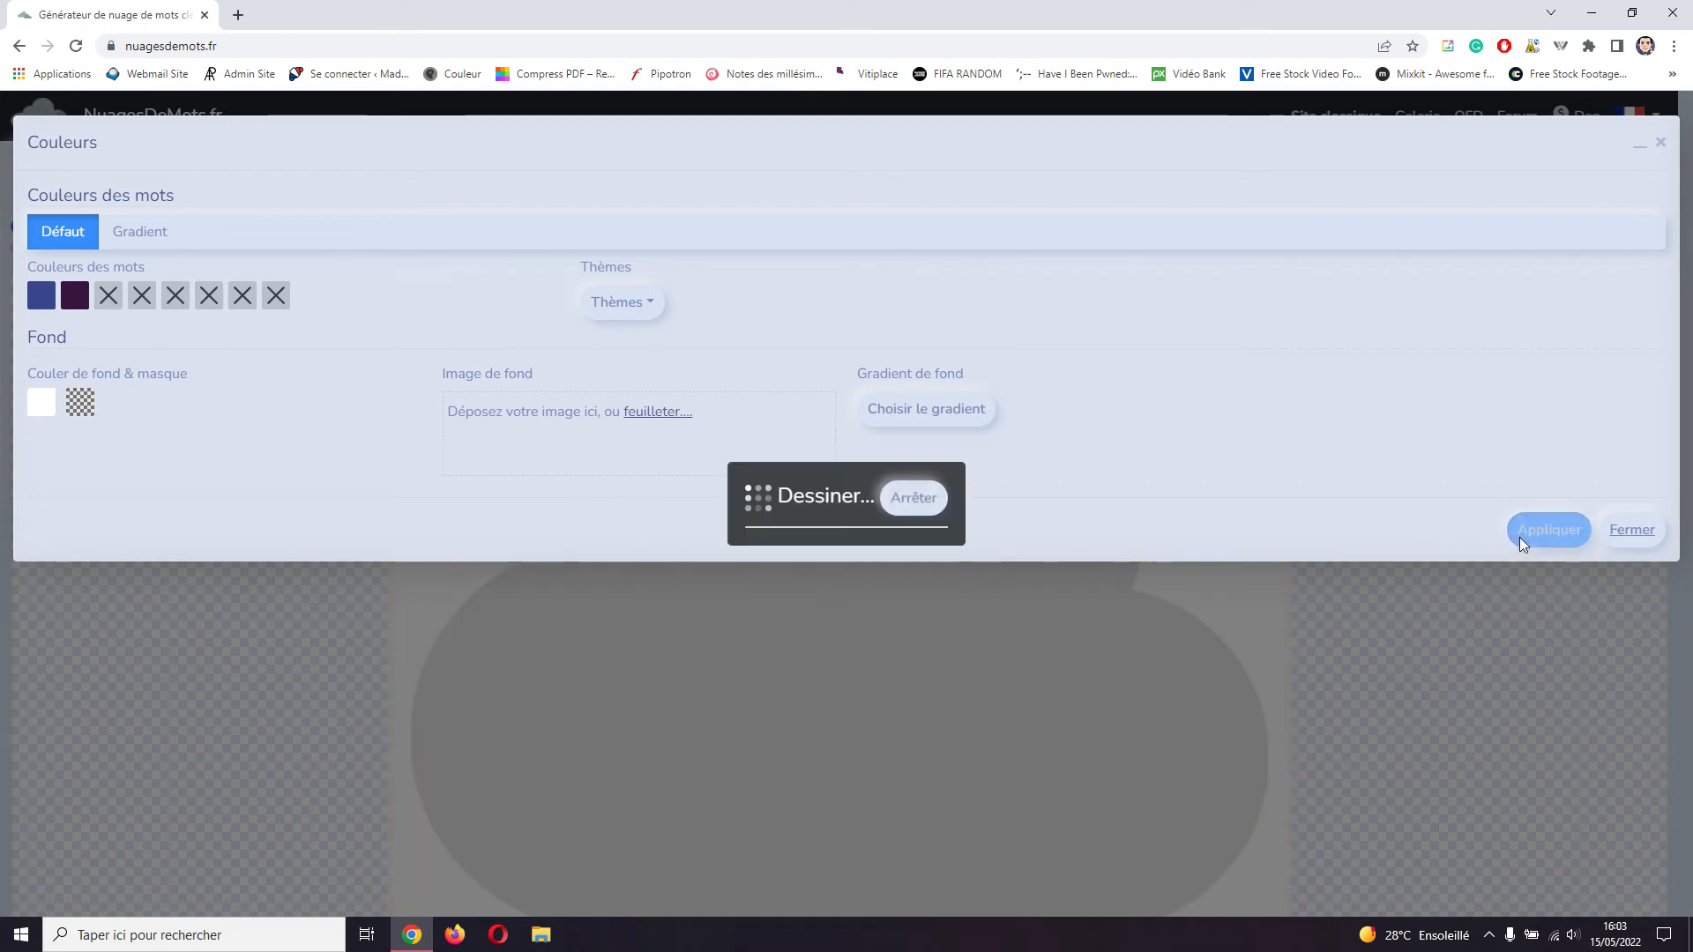
pyautogui.click(1631, 535)
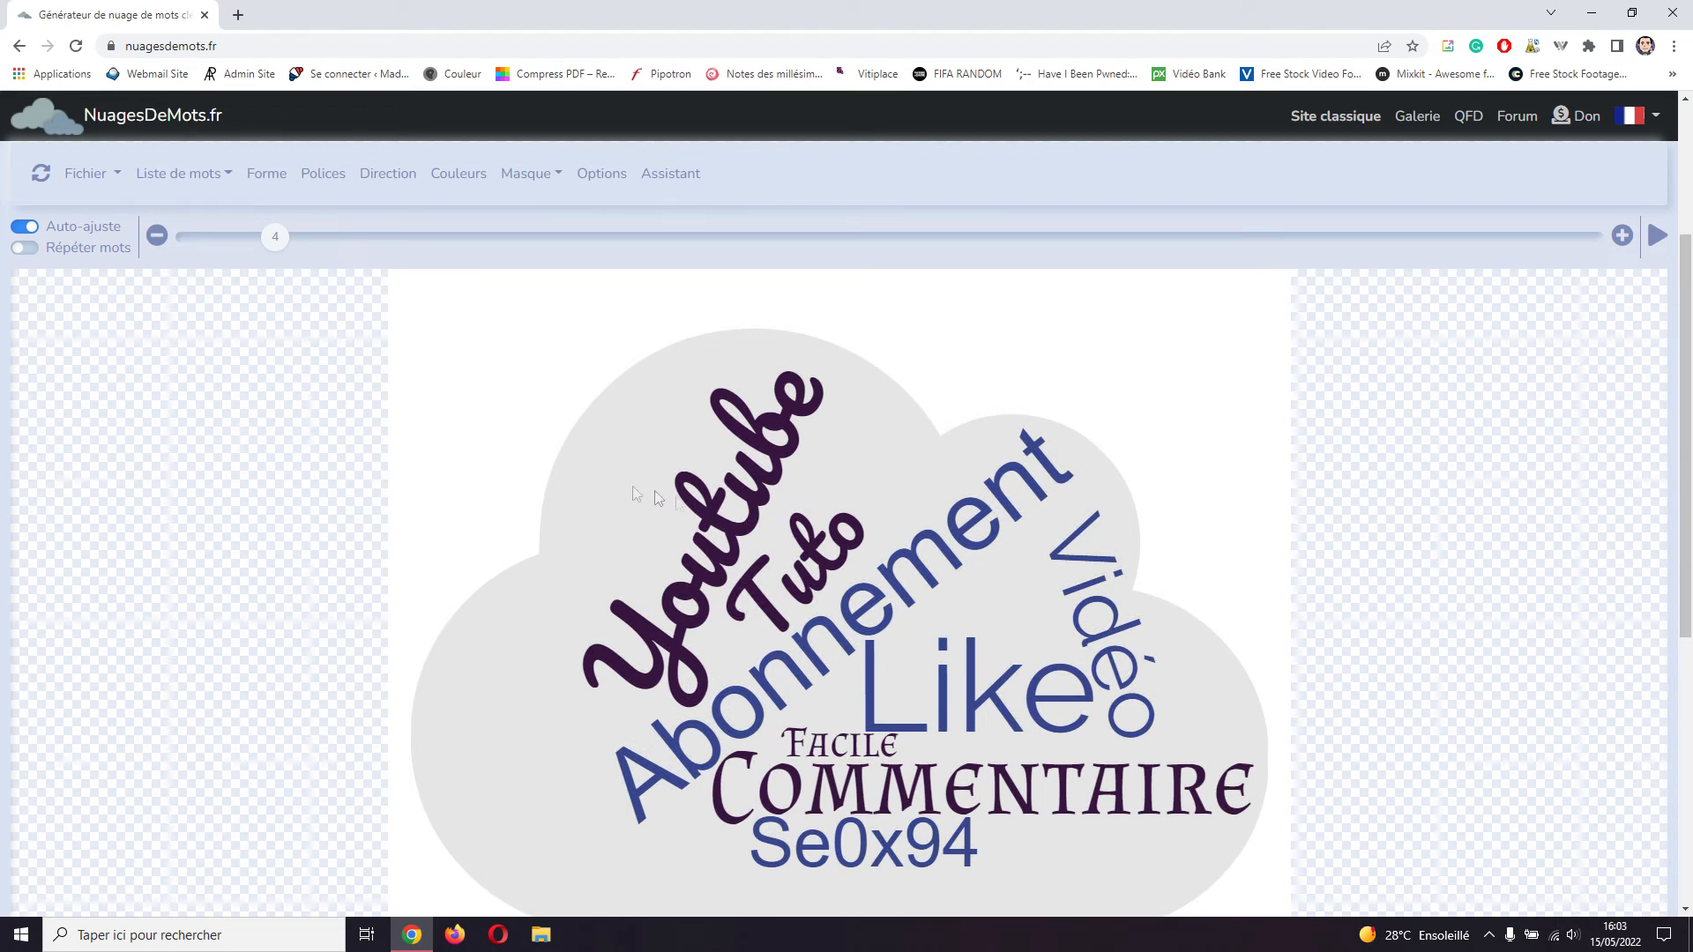
# Open the file options for the word cloud
pyautogui.click(105, 183)
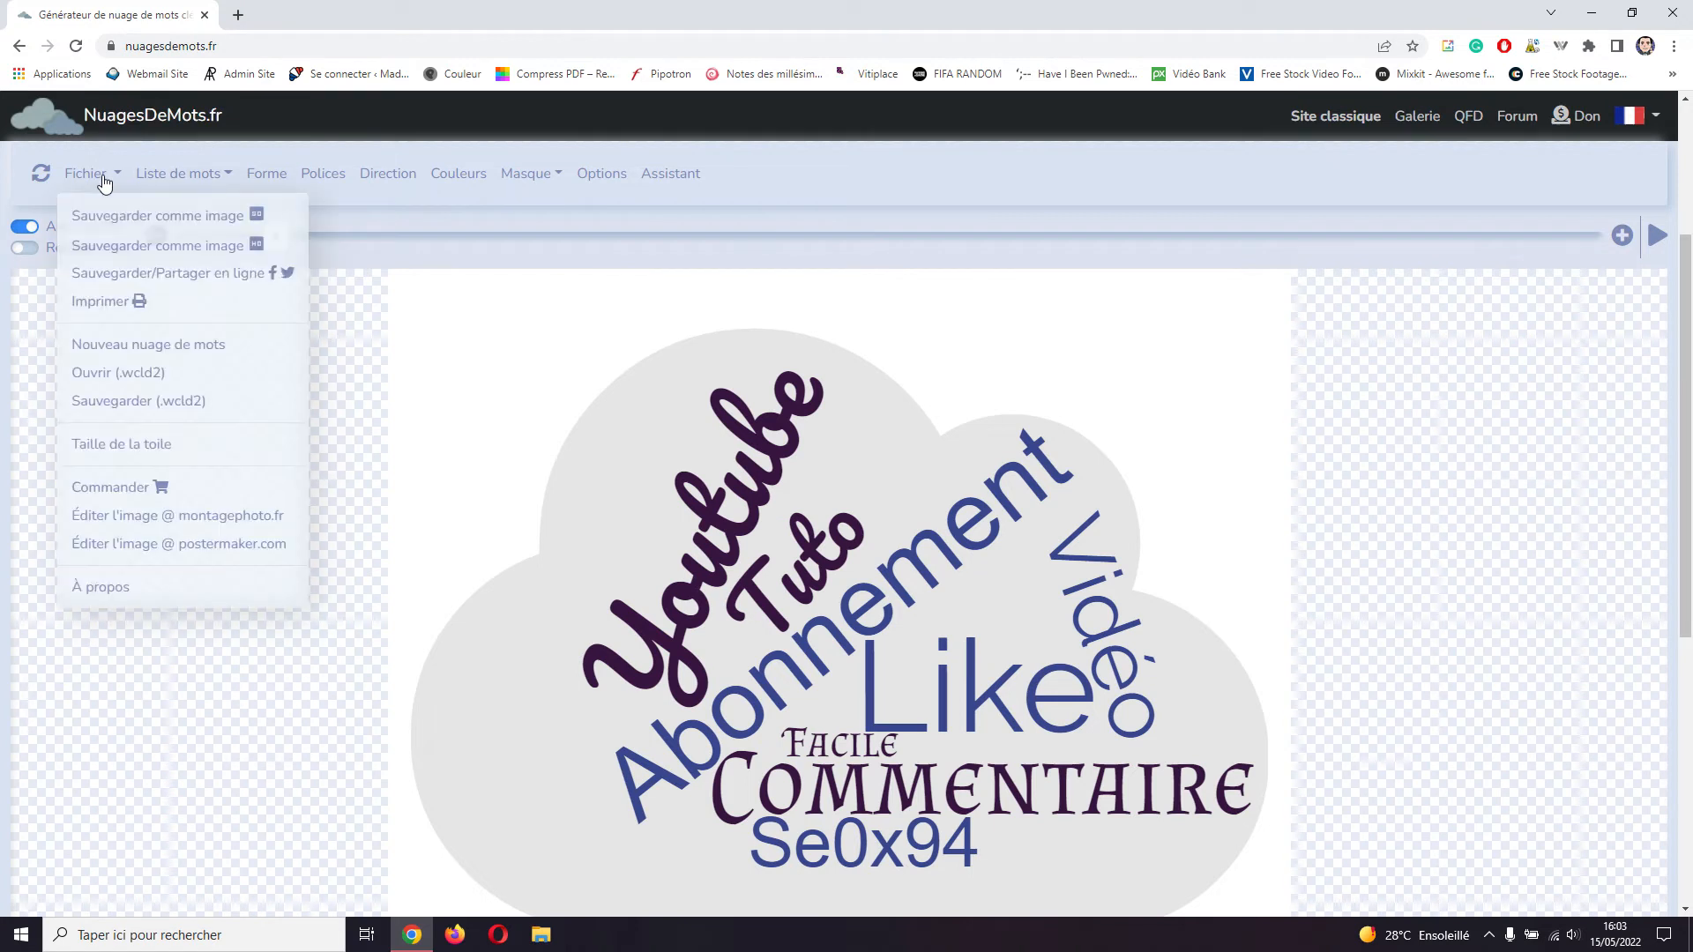